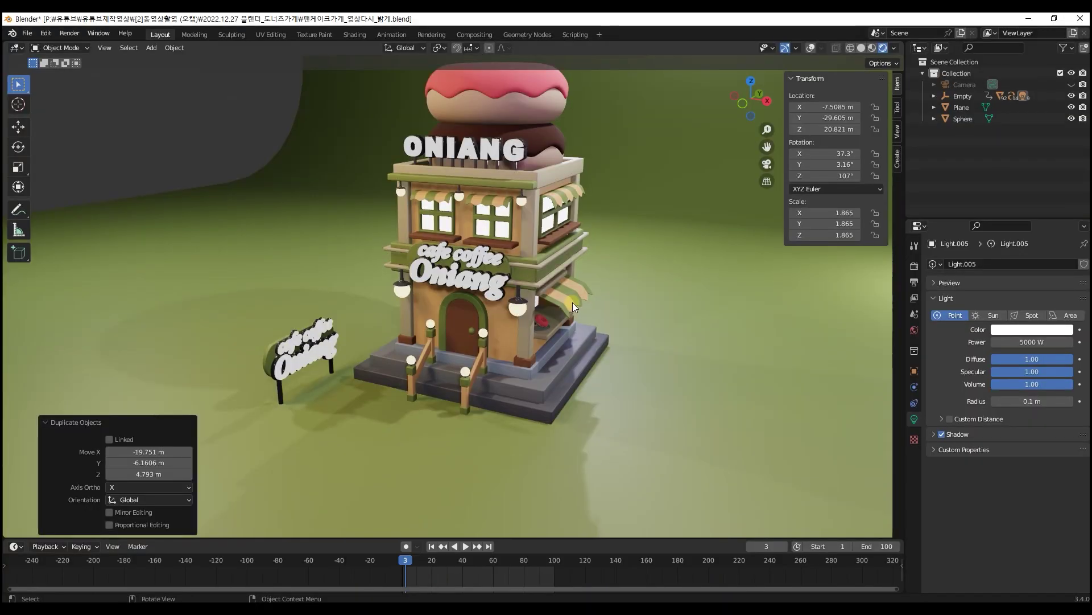
Examine the café's front entrance with its wall sign and stair railings, and the freestanding sign beside the steps from several angles.
scroll(547, 274, "up", 3)
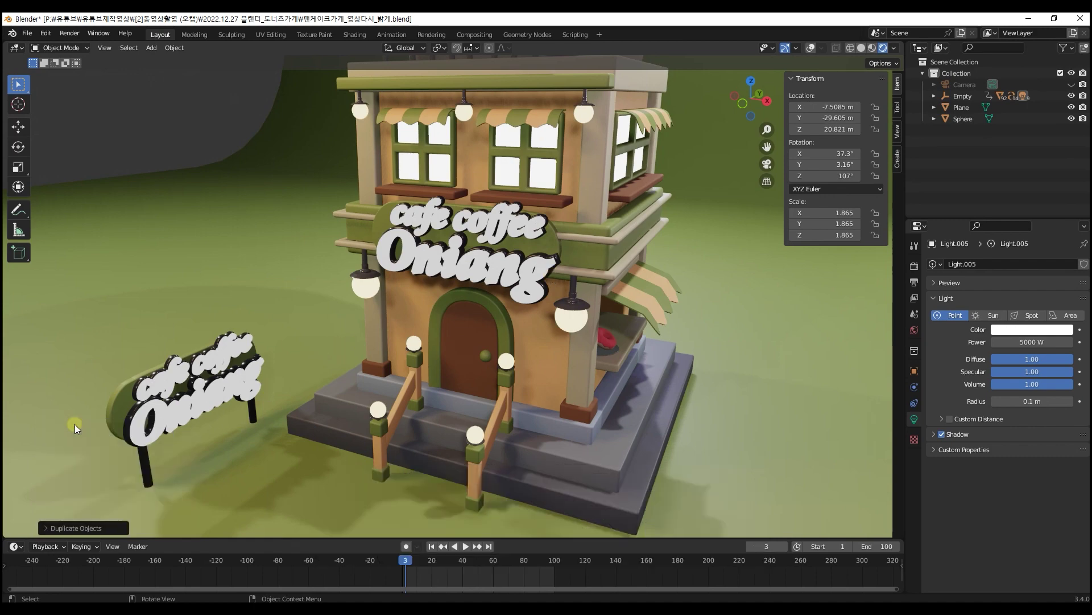
middle_click_drag(493, 307, 460, 330)
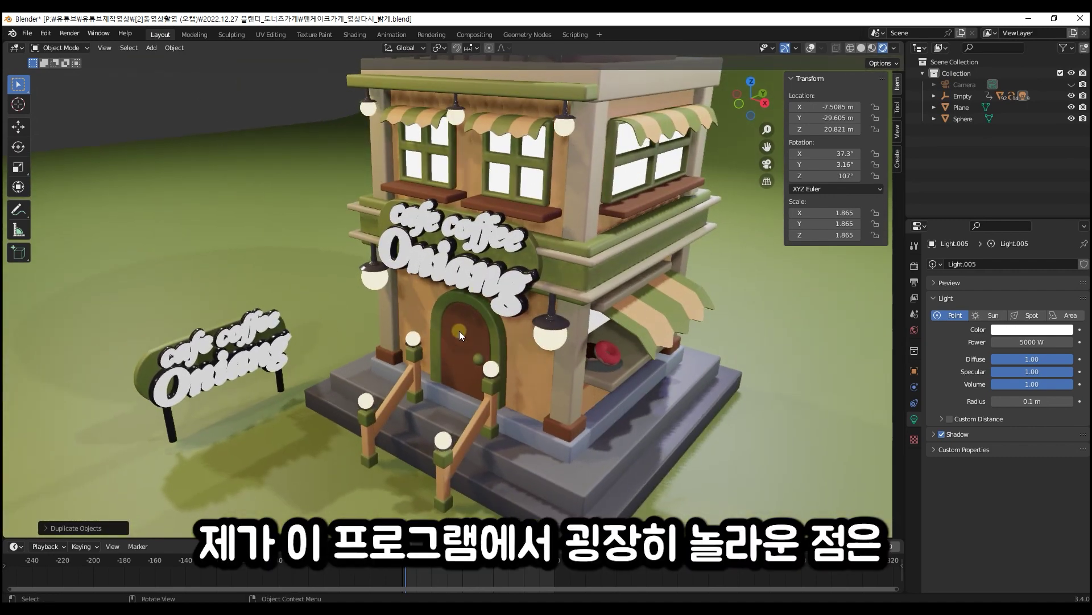
left_click(486, 277)
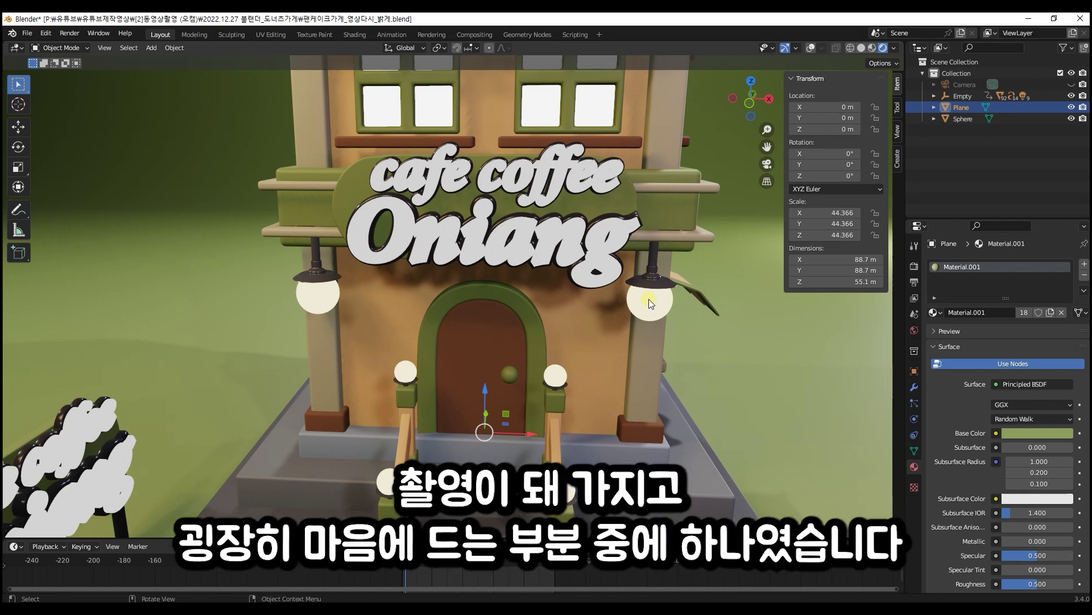
middle_click_drag(652, 328, 627, 340)
scroll(628, 340, "up", 4)
middle_click_drag(725, 358, 595, 354, "shift")
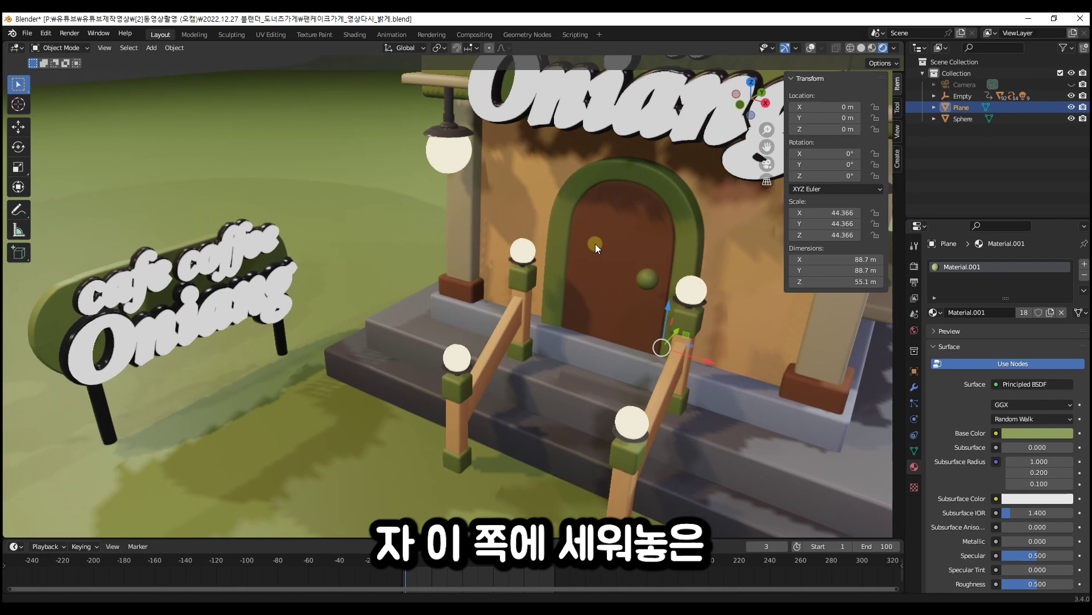
middle_click_drag(595, 243, 375, 273)
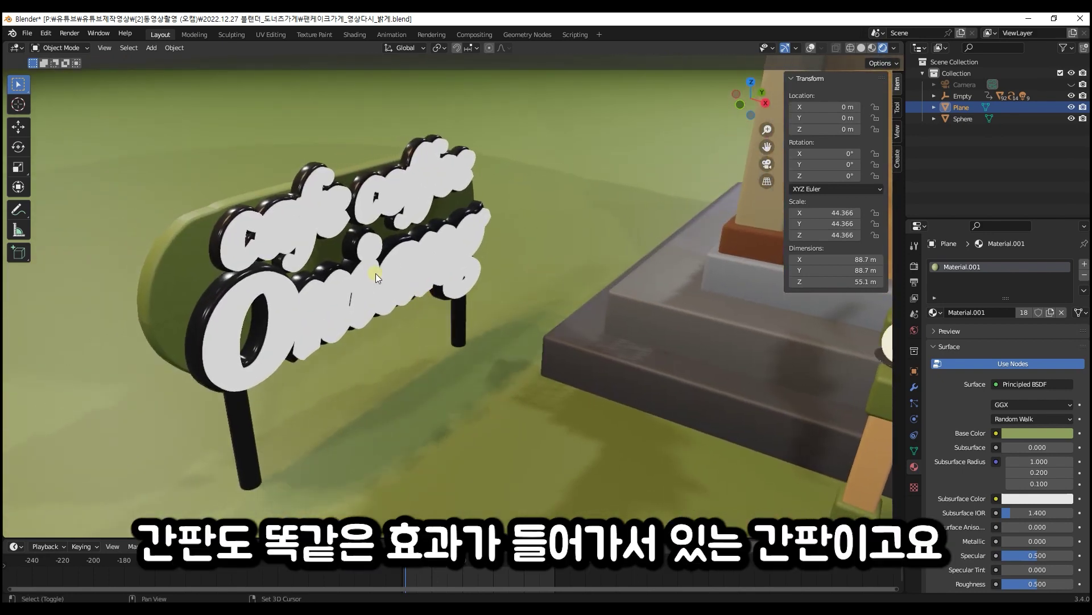
middle_click_drag(407, 168, 594, 264)
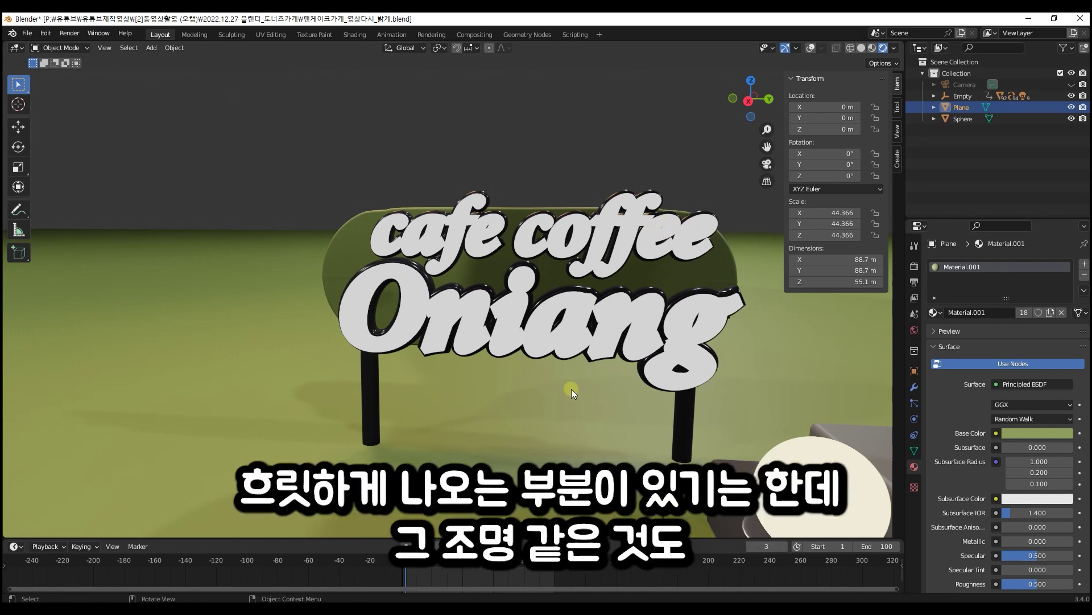
middle_click_drag(576, 371, 644, 387)
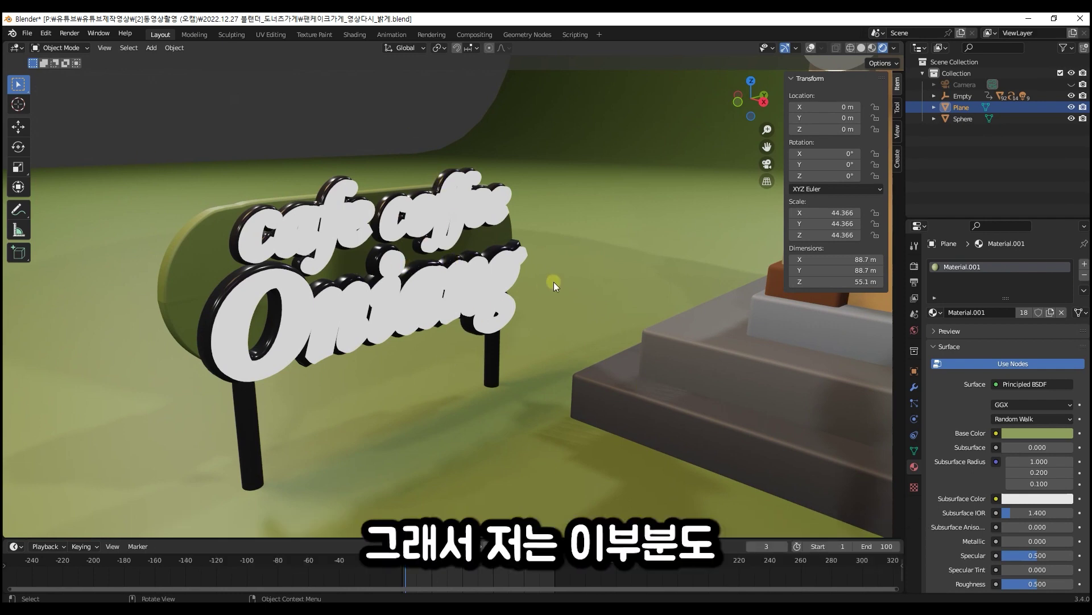
middle_click_drag(556, 281, 555, 282)
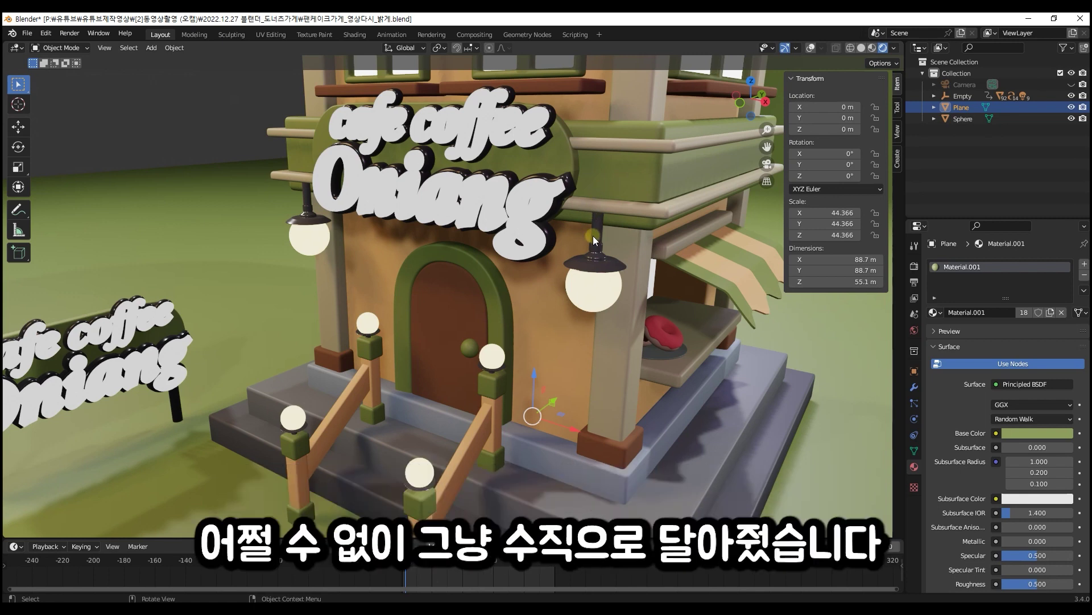
Inspect the hanging lamps and the frame around the building's corner, and the outlined lettering of the front wall sign up close.
middle_click_drag(594, 233, 574, 250)
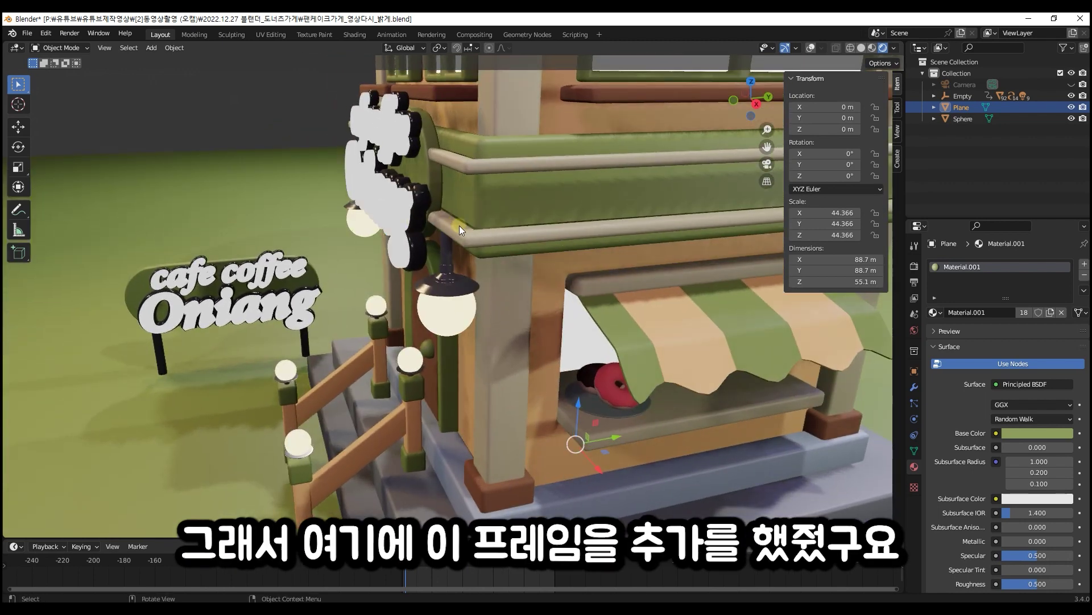
middle_click_drag(485, 254, 421, 136)
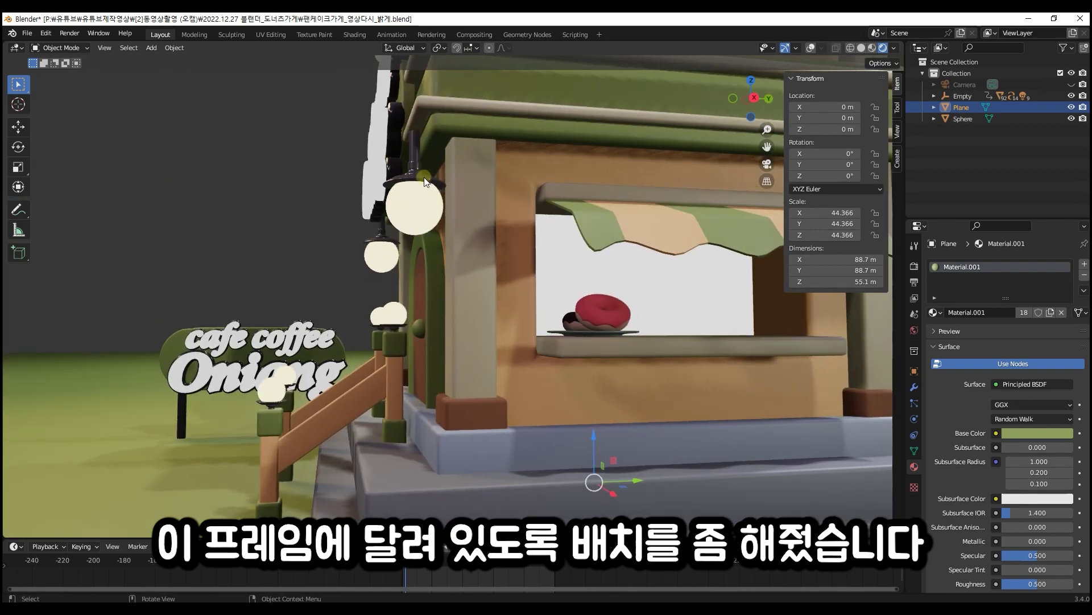
middle_click_drag(428, 191, 435, 290)
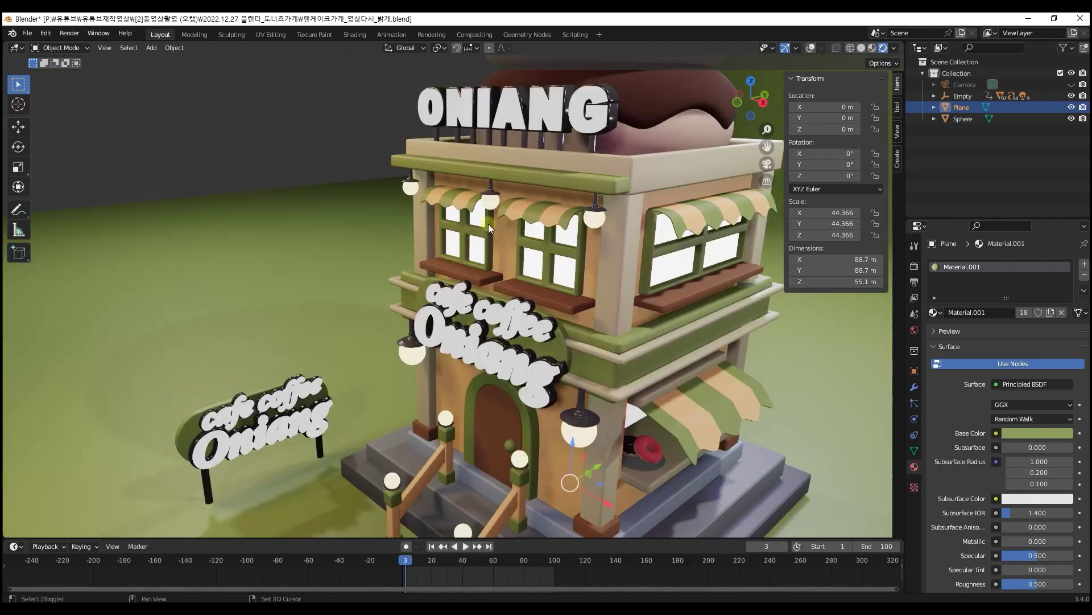
middle_click_drag(488, 225, 503, 226)
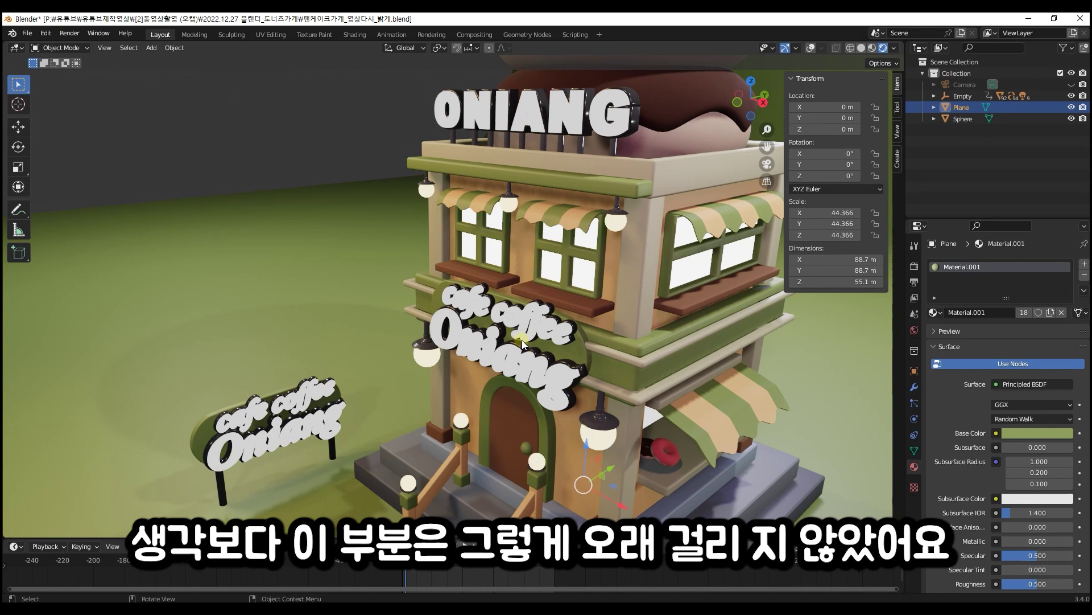
key("KP_1")
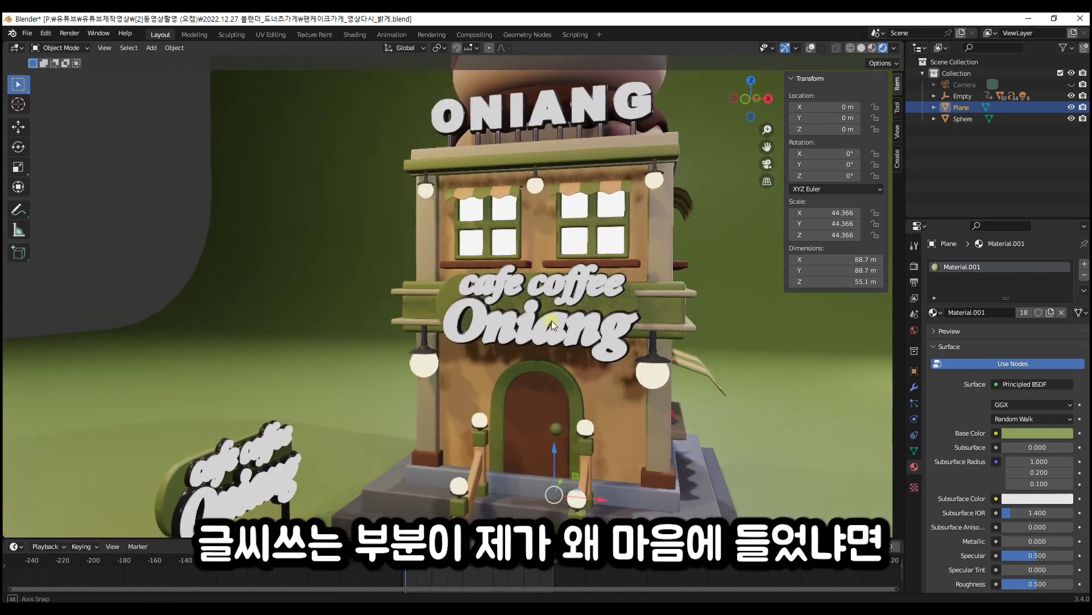
scroll(605, 289, "up", 5)
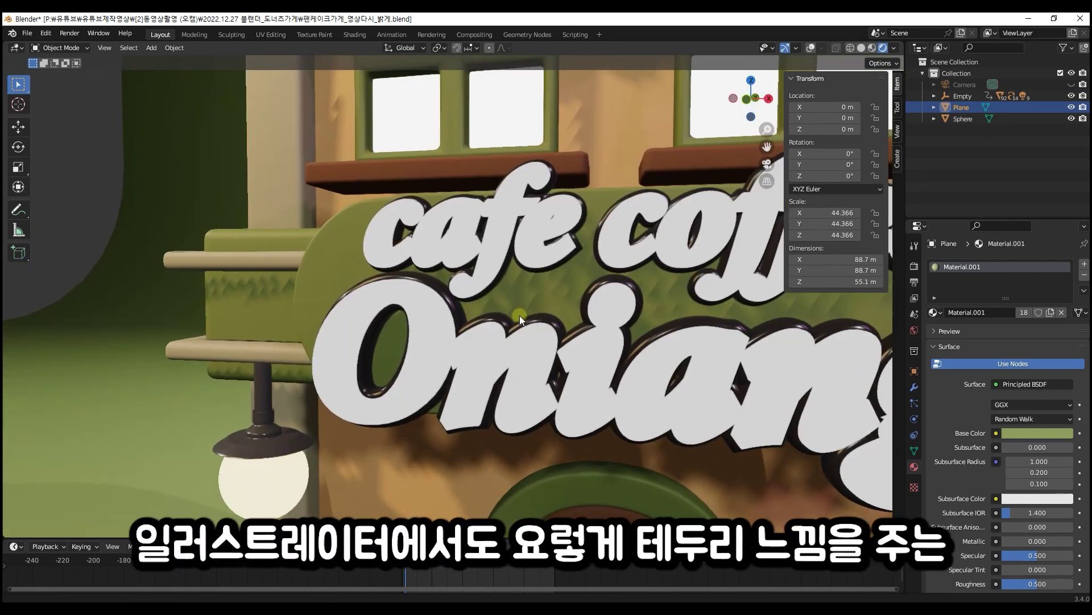
middle_click_drag(507, 327, 486, 332, "shift")
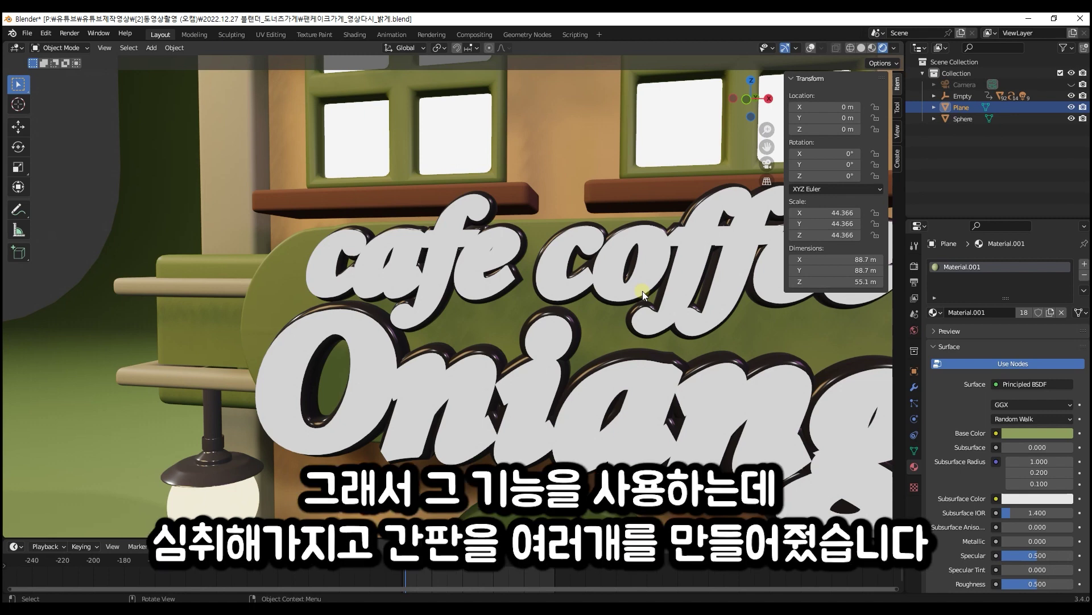
scroll(653, 286, "down", 3)
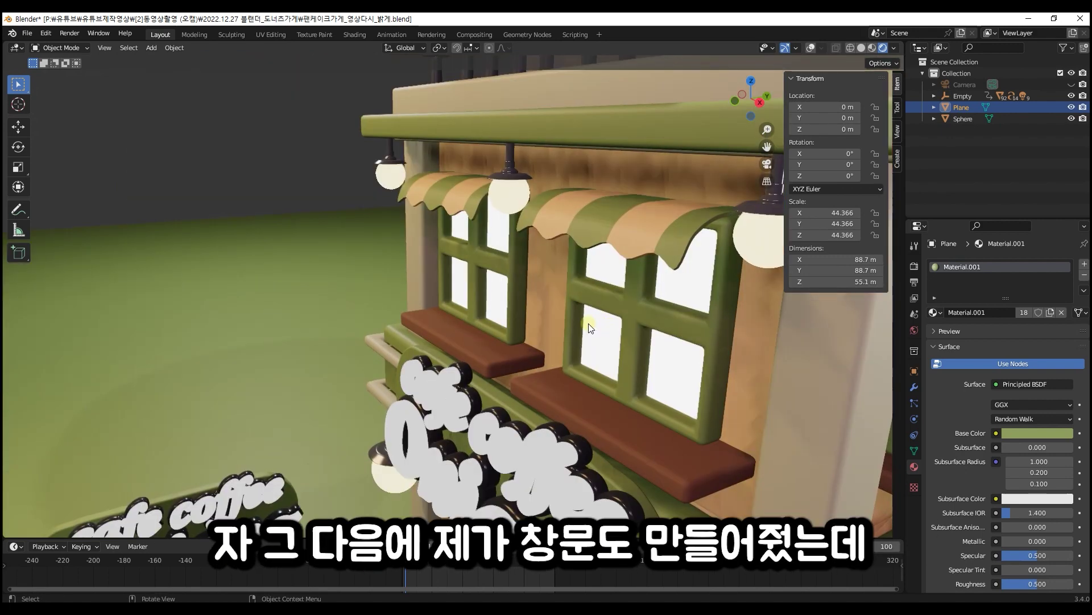
Examine the upper-floor front windows, their striped scalloped awnings, sills and lamps from the front and at an angle.
middle_click_drag(588, 323, 616, 310)
scroll(671, 304, "up", 3)
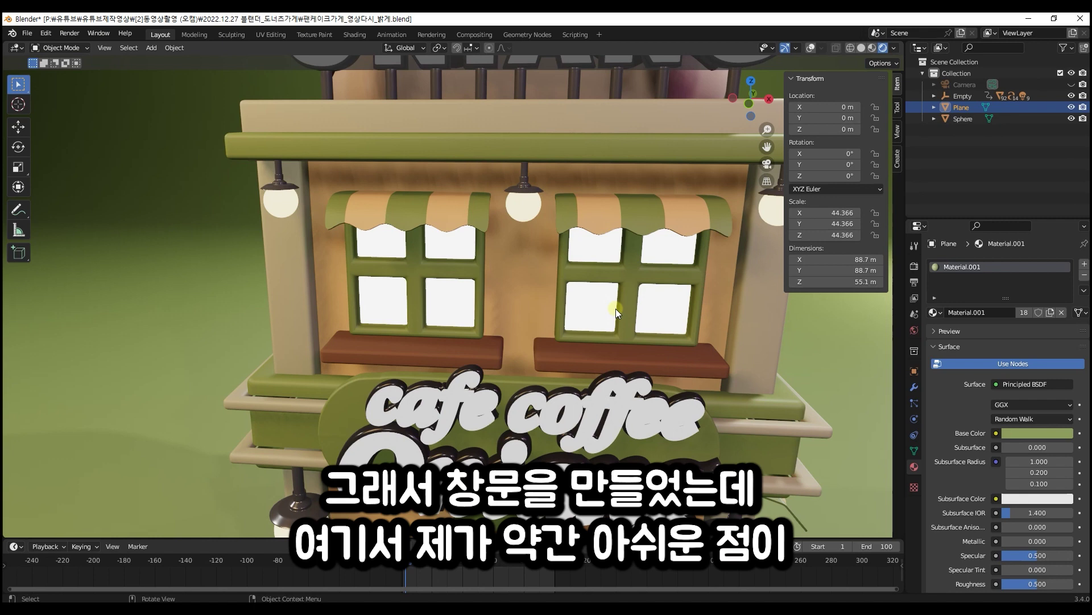
middle_click_drag(615, 307, 615, 291)
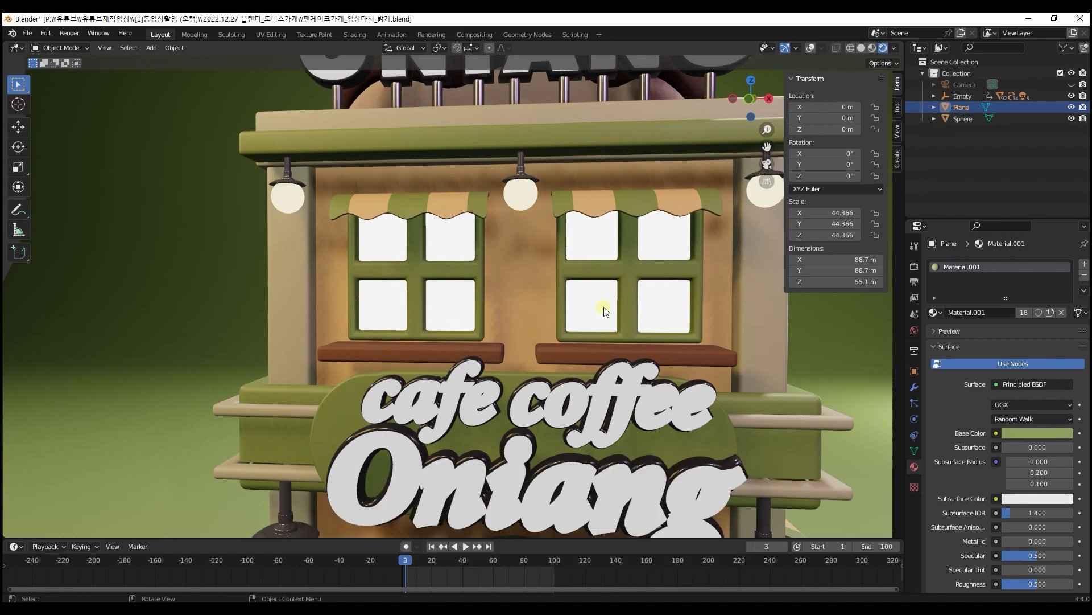
middle_click_drag(614, 274, 576, 299)
scroll(576, 299, "down", 5)
scroll(583, 294, "up", 5)
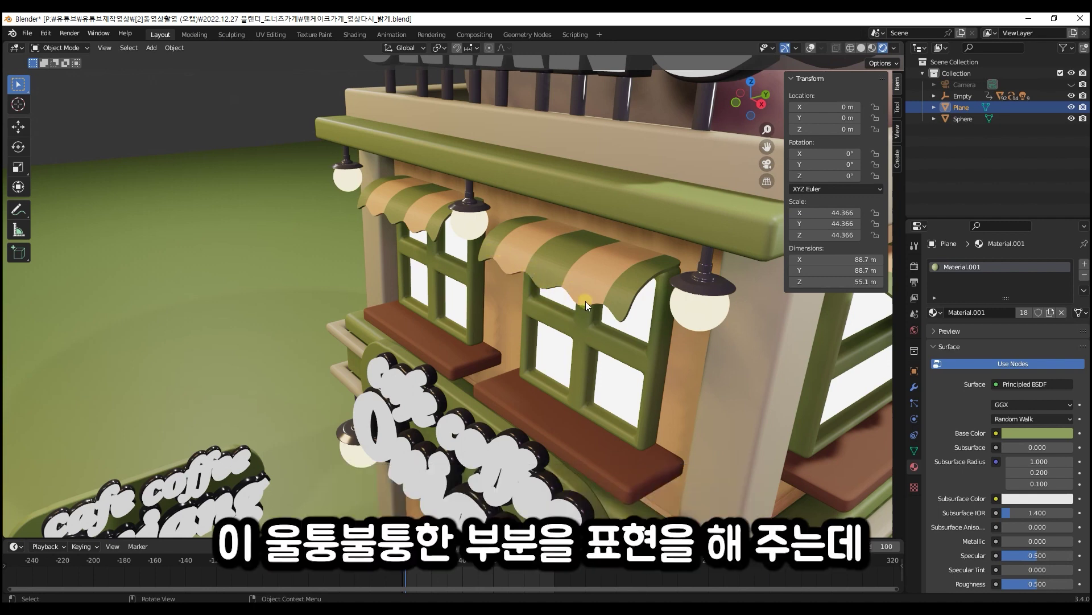
middle_click_drag(602, 332, 642, 315)
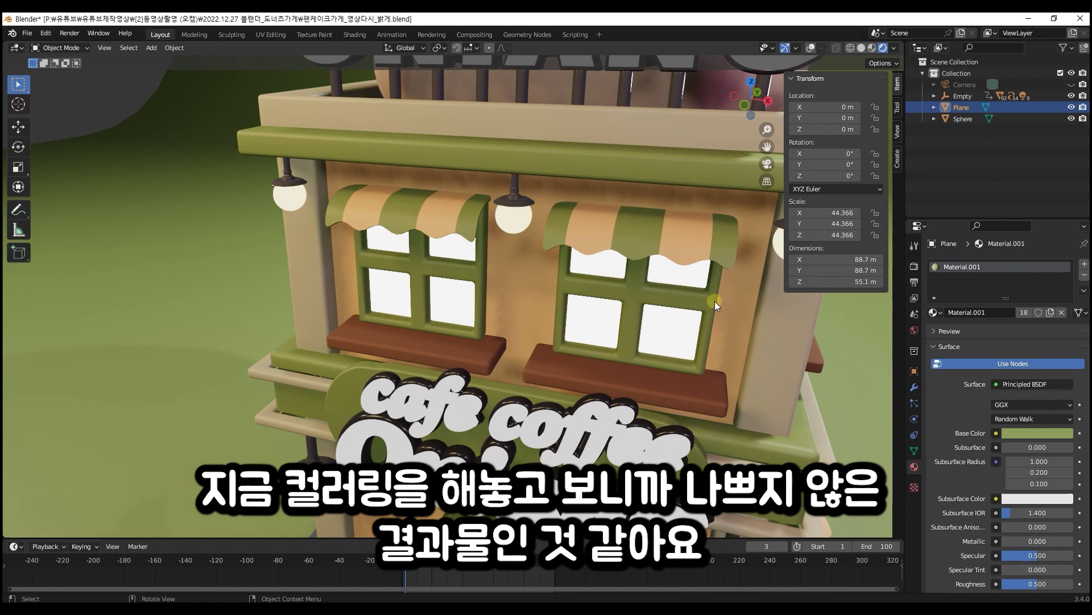
middle_click_drag(715, 301, 651, 269)
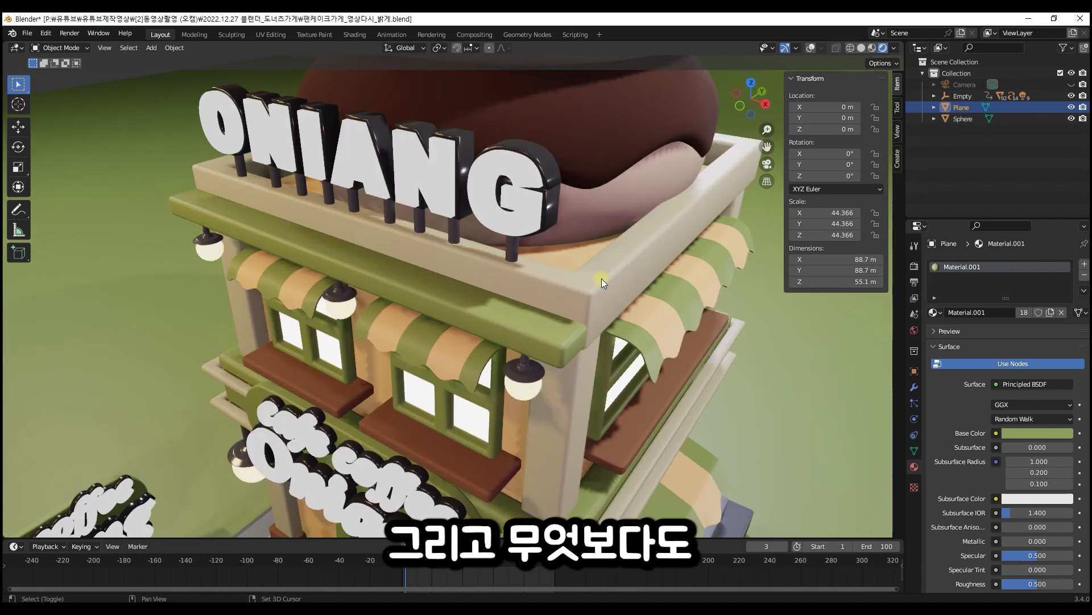
Inspect the rooftop ONIANG sign and the two stacked donuts from the front, the side and directly above.
scroll(604, 284, "up", 3)
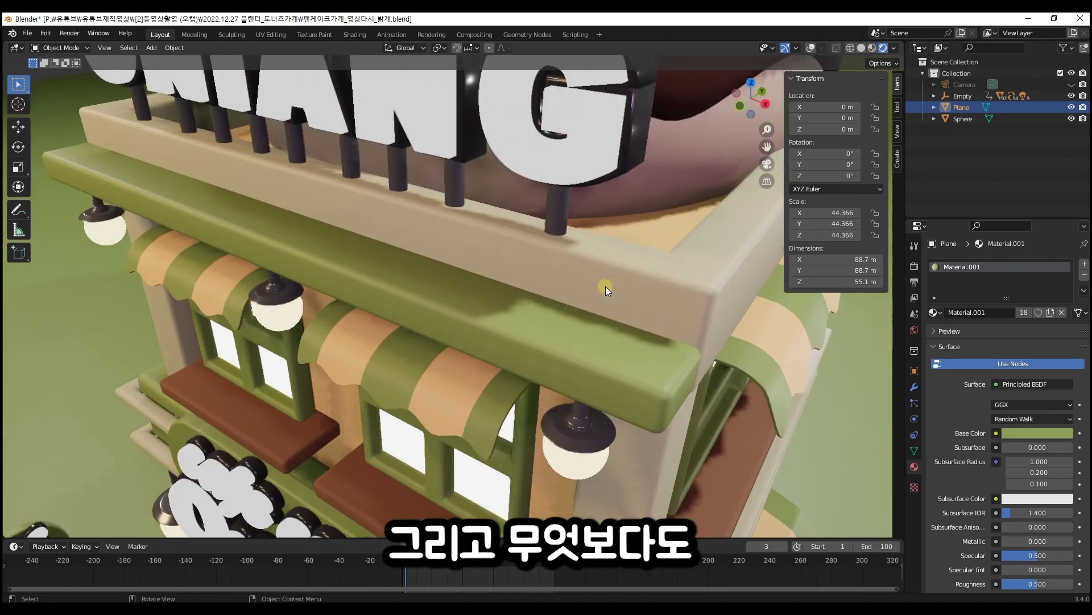
middle_click_drag(655, 349, 575, 302, "shift")
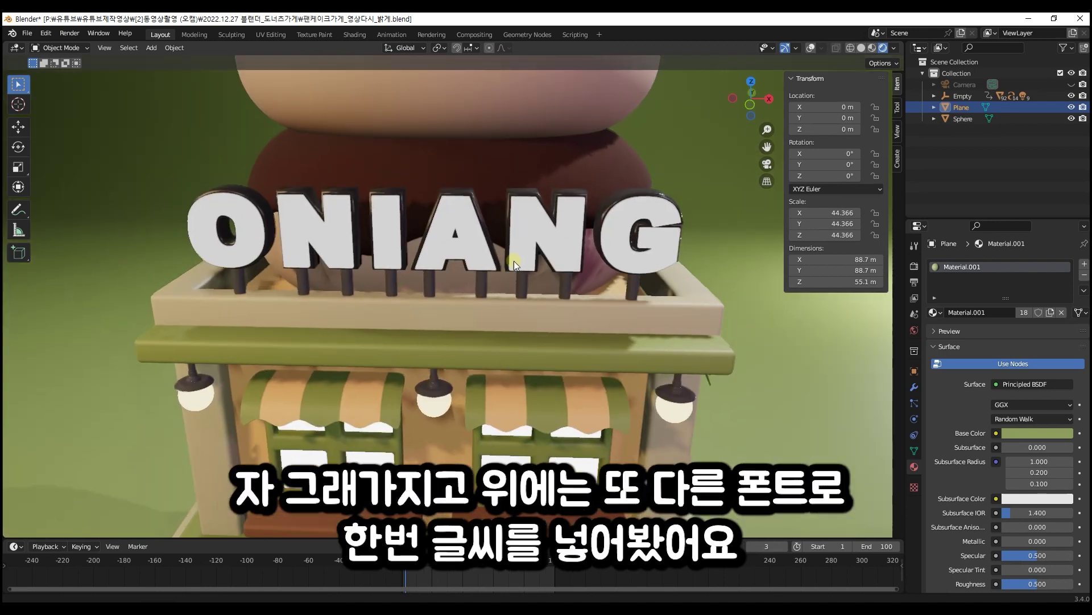
middle_click_drag(514, 261, 489, 267, "shift")
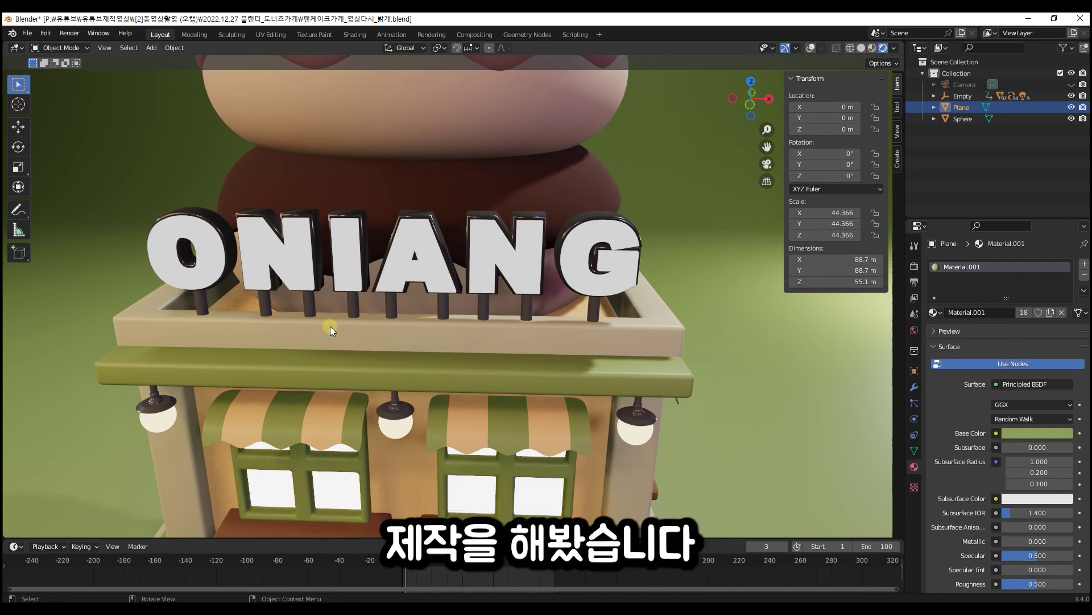
middle_click_drag(331, 326, 556, 223)
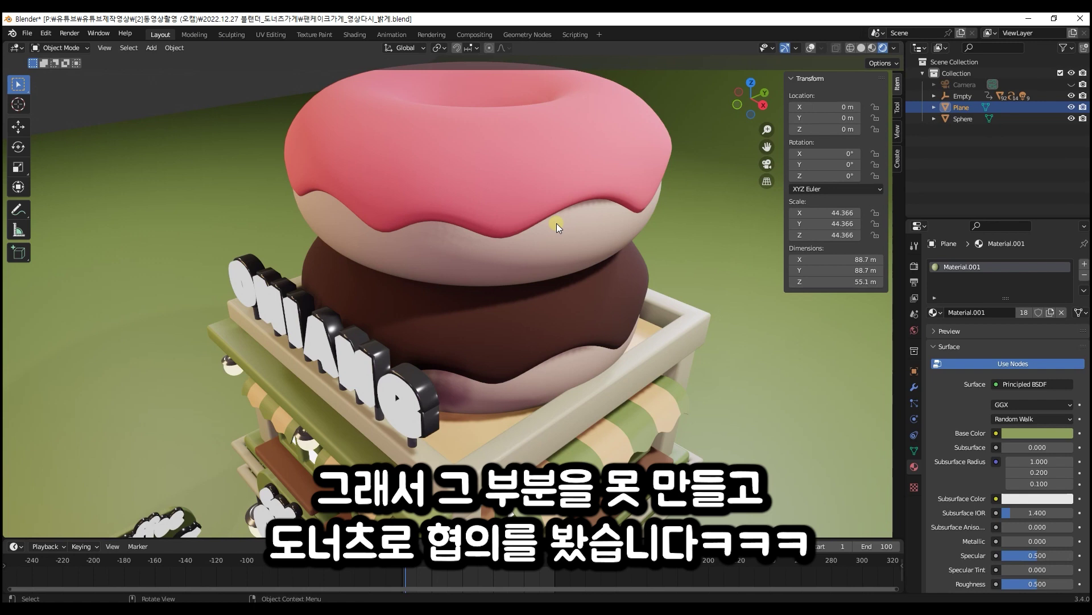
middle_click_drag(558, 223, 522, 193)
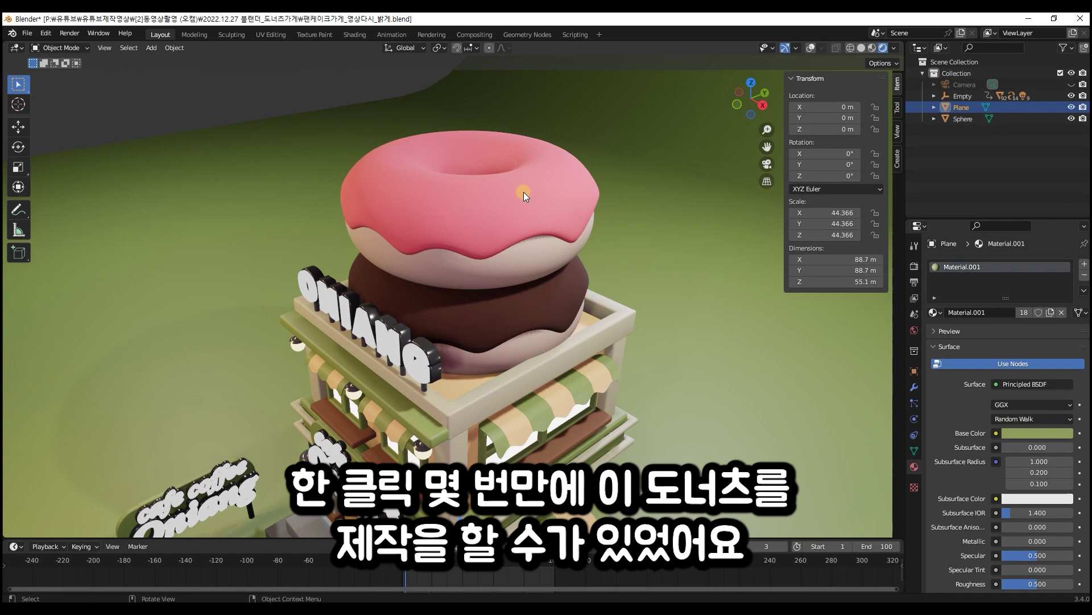
scroll(524, 192, "up", 2)
middle_click_drag(439, 182, 280, 172)
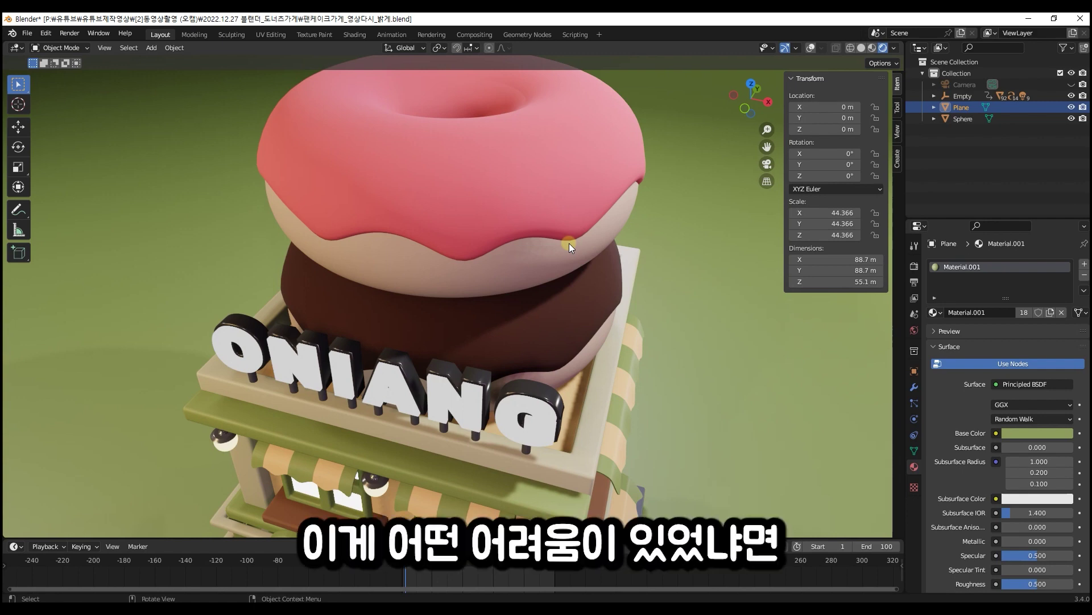
middle_click_drag(569, 243, 582, 147)
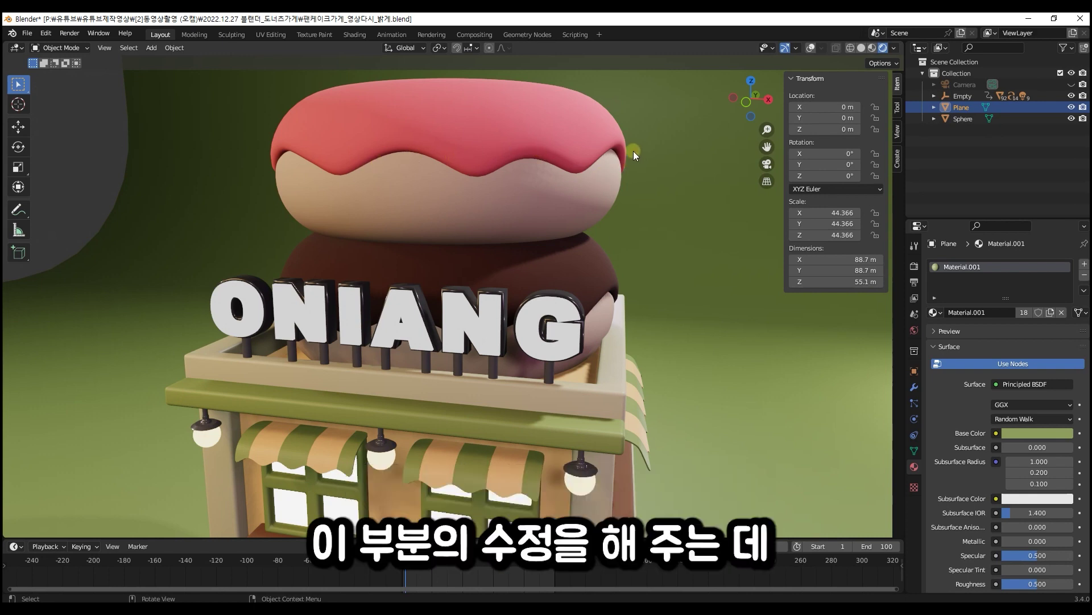
mouse_move(636, 166)
middle_mouse_down()
mouse_move(559, 186)
mouse_move(639, 238)
mouse_move(537, 395)
middle_mouse_up()
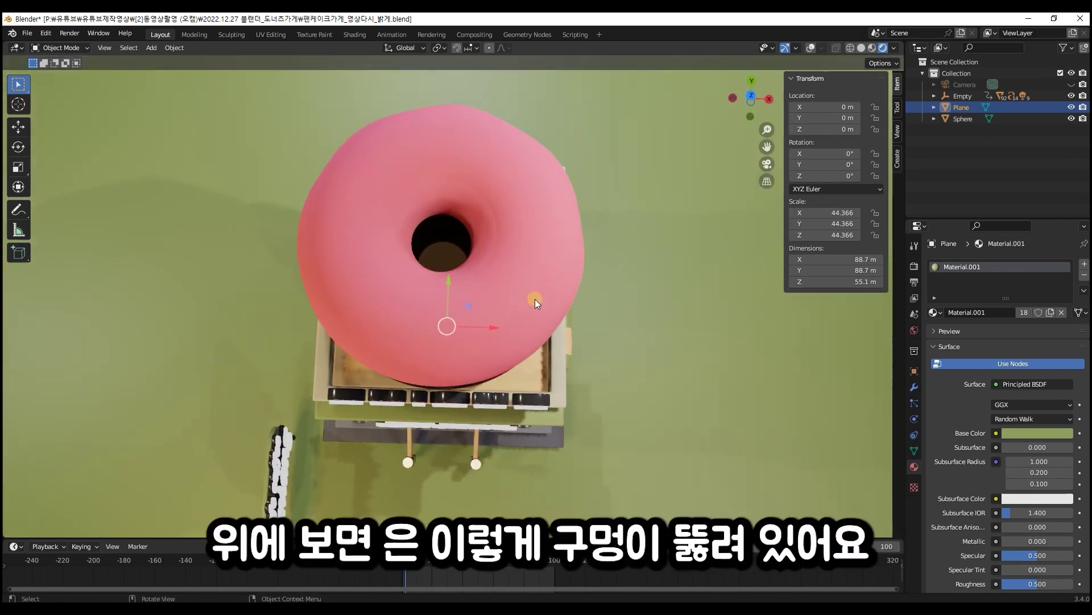
middle_click_drag(516, 326, 467, 341)
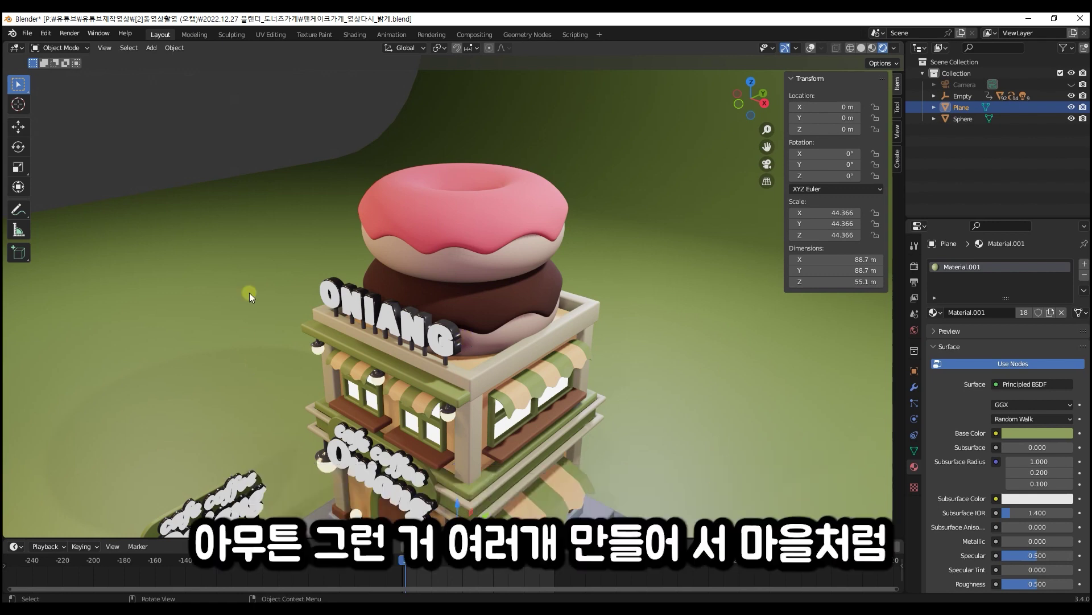
Examine the wide upper window on the building's side wall, including its awning, frame and sill.
scroll(569, 389, "down", 3)
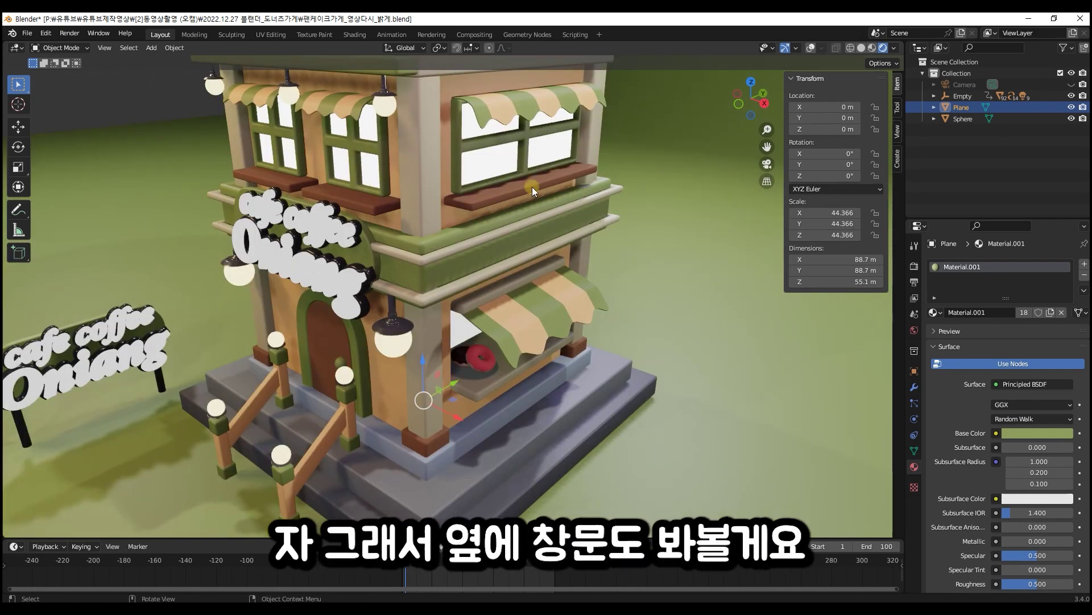
middle_click_drag(532, 187, 519, 281)
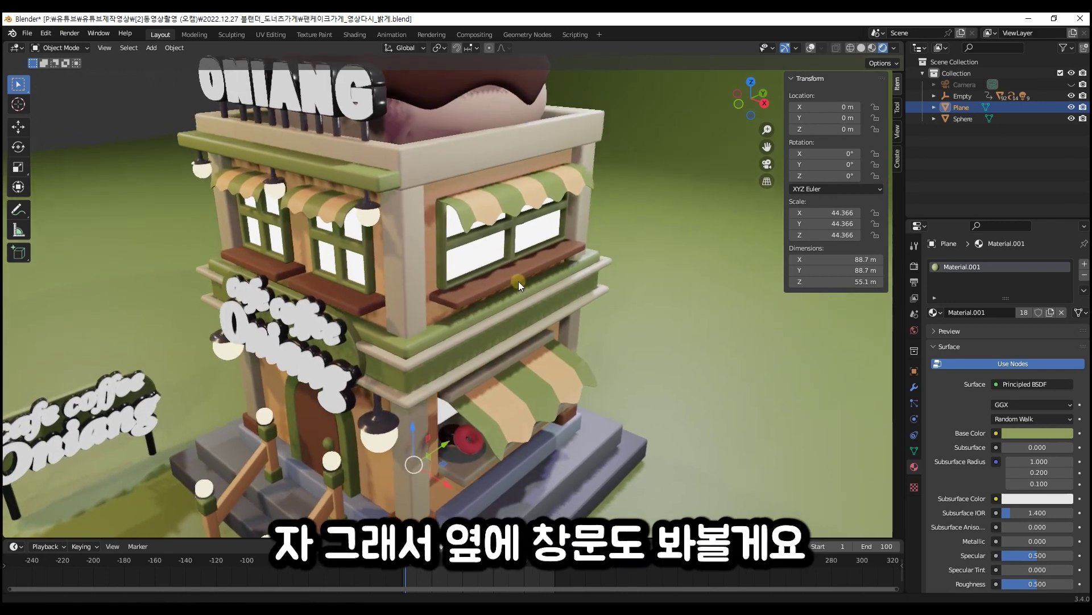
scroll(517, 252, "up", 6)
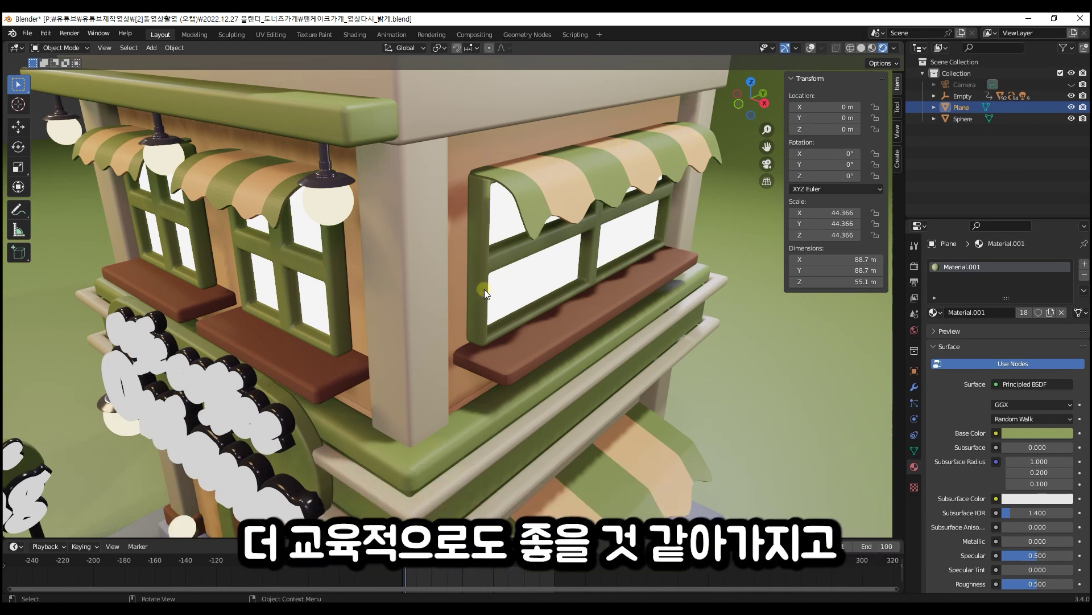
middle_click_drag(484, 290, 482, 200)
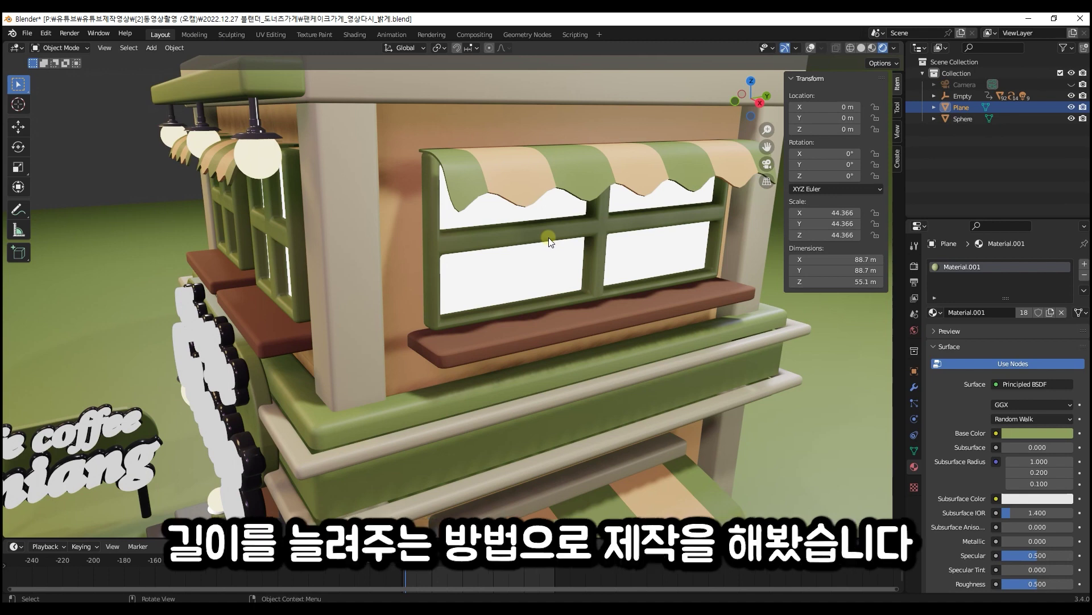
middle_click_drag(549, 238, 598, 243)
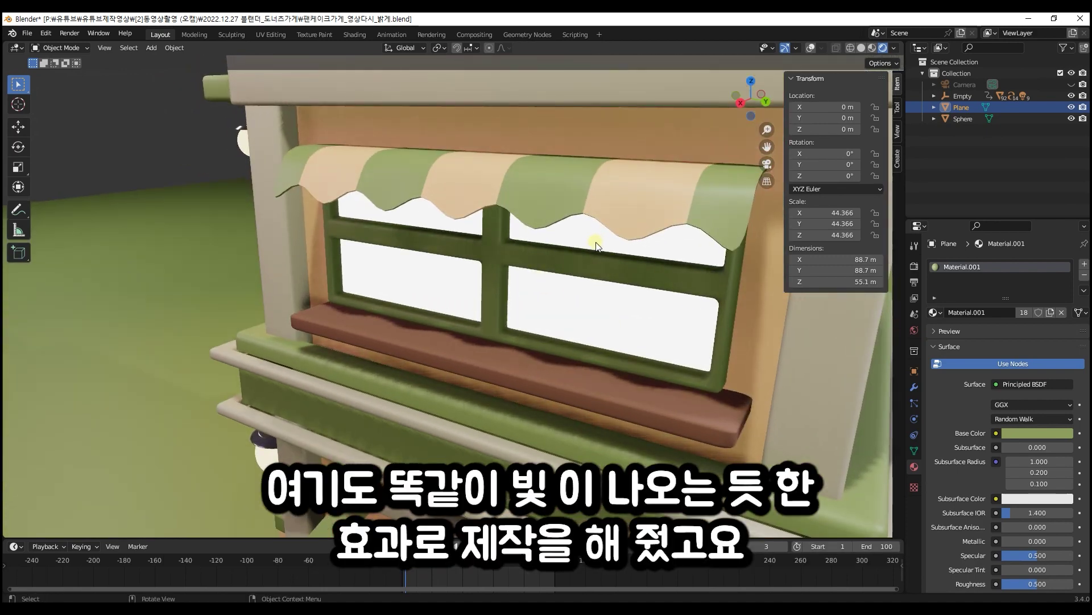
Examine the striped awning over the side wall's upper window from above and from the building's corner.
scroll(587, 309, "down", 3)
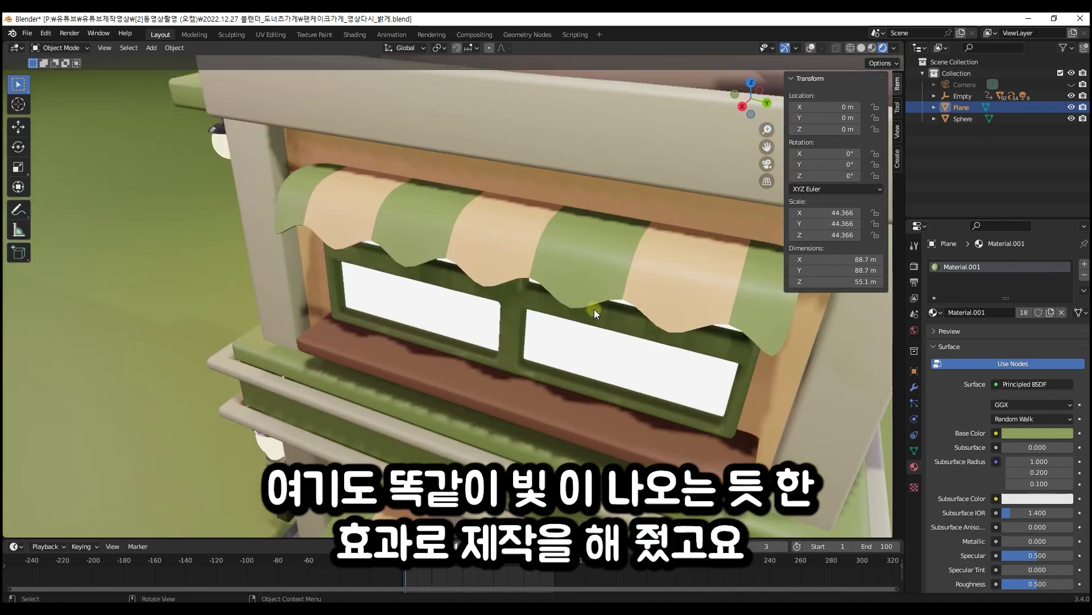
middle_click_drag(594, 309, 680, 284)
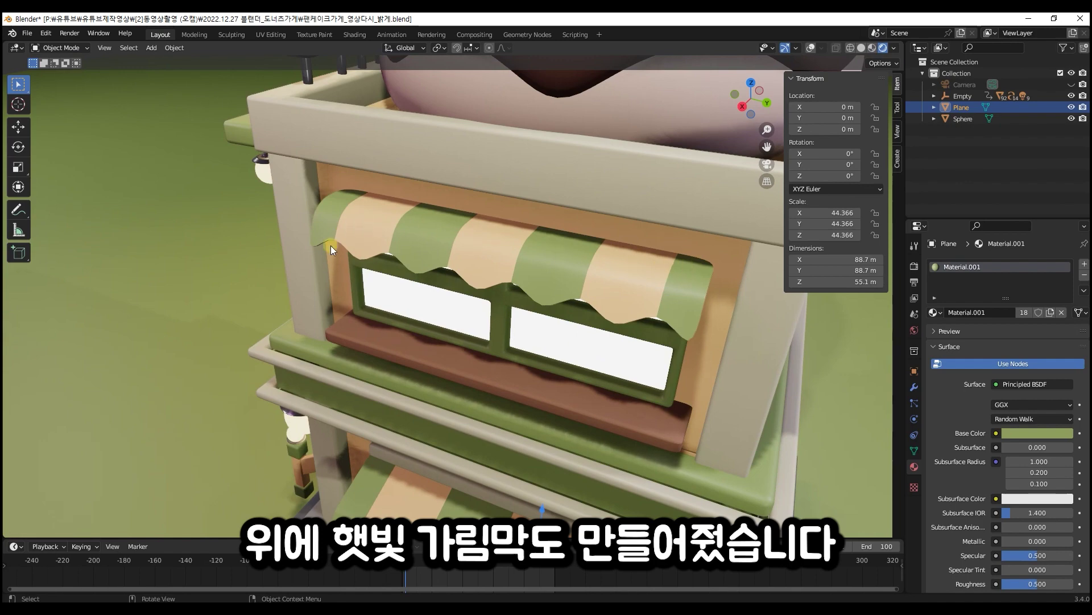
scroll(414, 275, "down", 4)
middle_click_drag(415, 276, 540, 278)
scroll(381, 277, "up", 4)
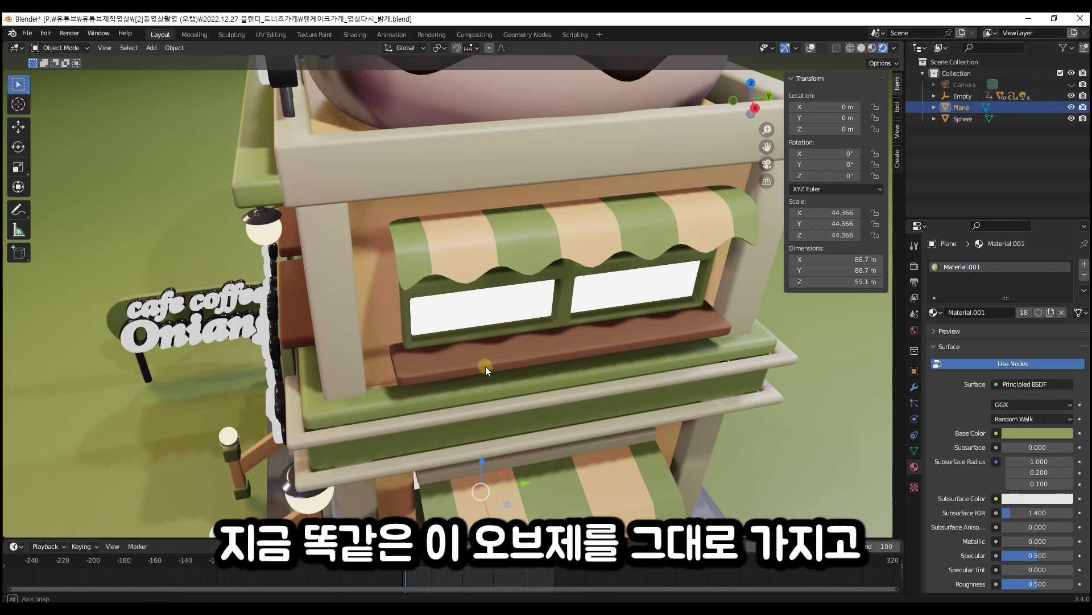
middle_click_drag(486, 366, 531, 345)
scroll(530, 344, "up", 2)
scroll(530, 345, "down", 5)
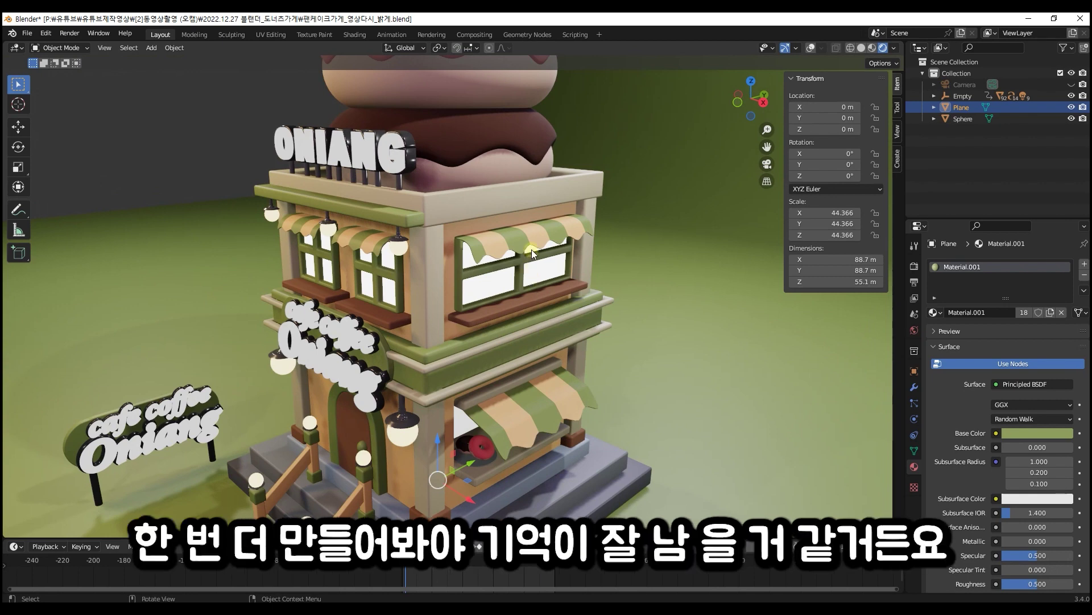
scroll(532, 254, "up", 3)
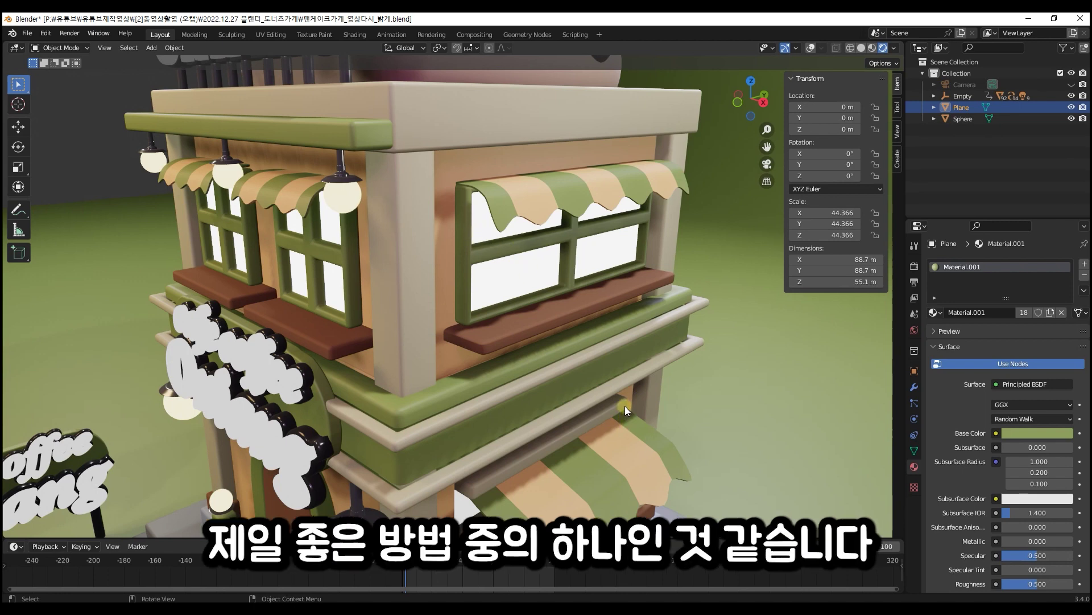
Inspect the double trim between the floors and the ground-floor serving counter with its plated donuts and awning.
middle_click_drag(625, 406, 622, 313)
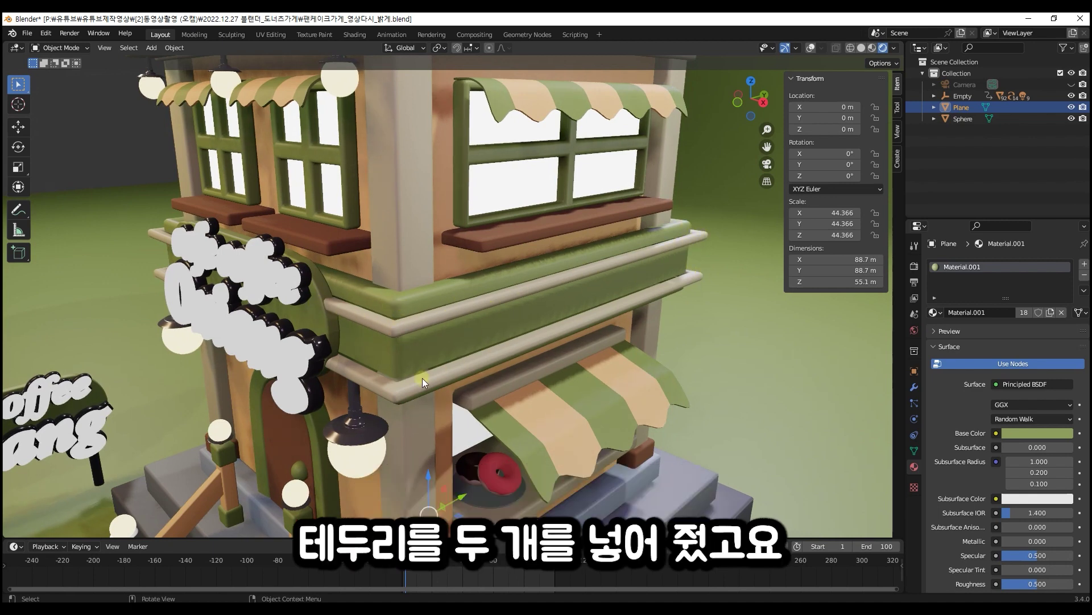
middle_click_drag(529, 449, 546, 390, "shift")
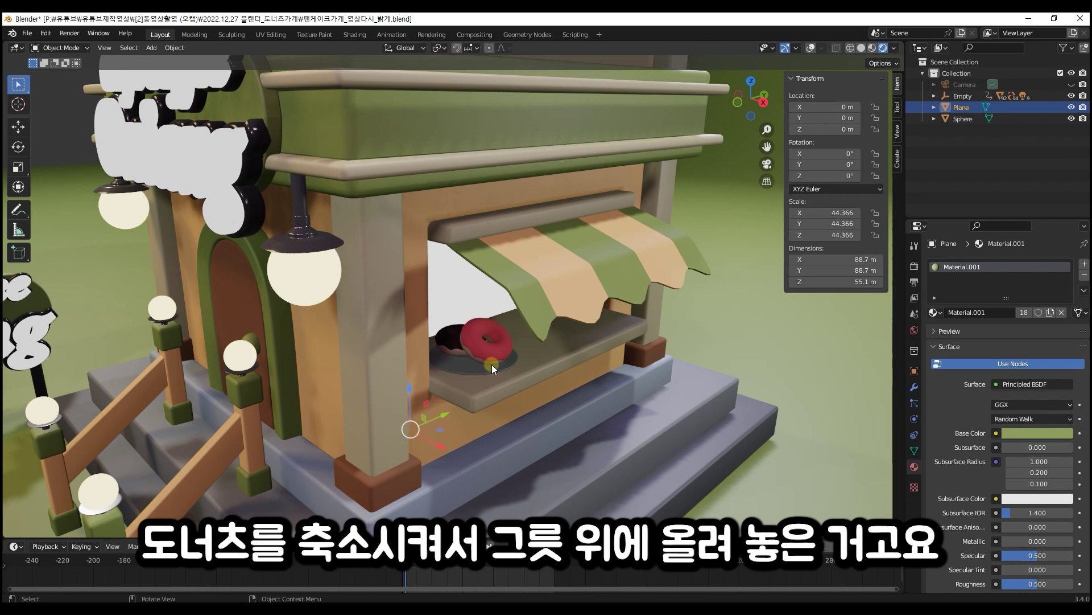
middle_click_drag(491, 364, 511, 353)
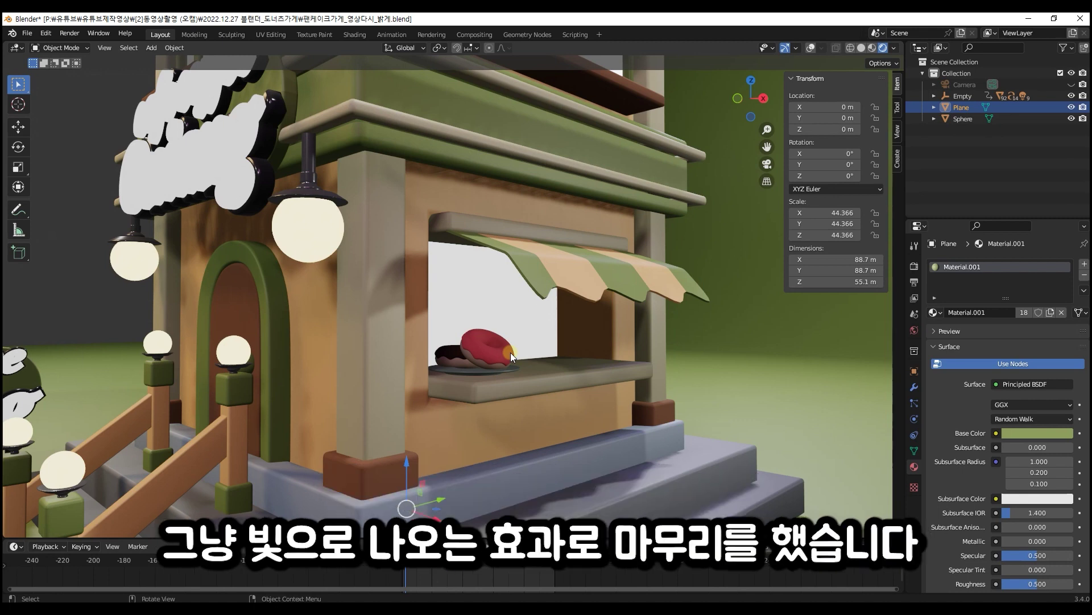
middle_click_drag(510, 353, 512, 245)
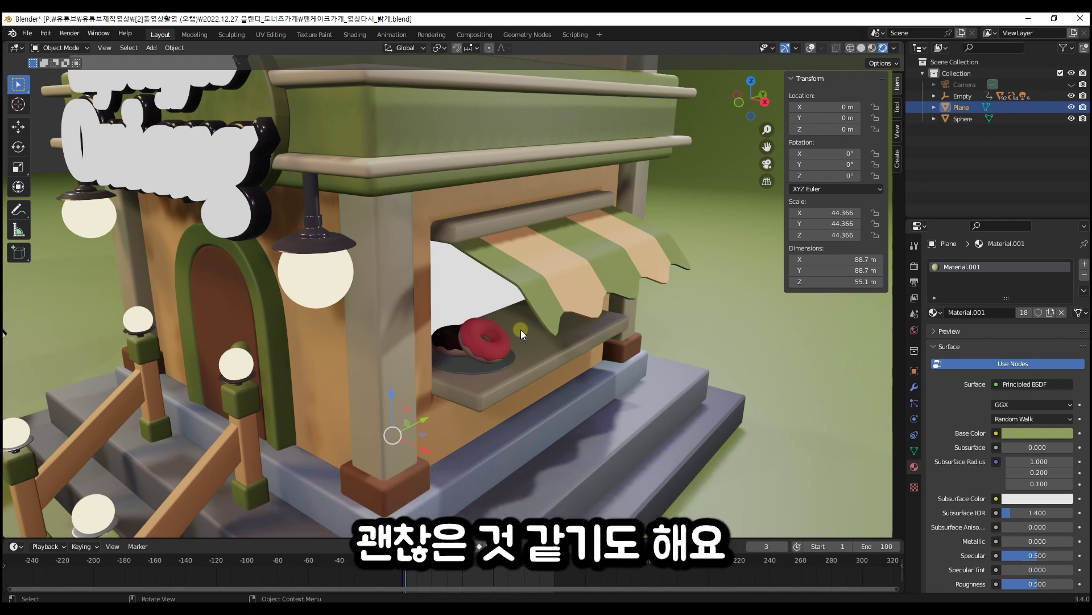
middle_click_drag(521, 329, 524, 341)
scroll(595, 326, "down", 1)
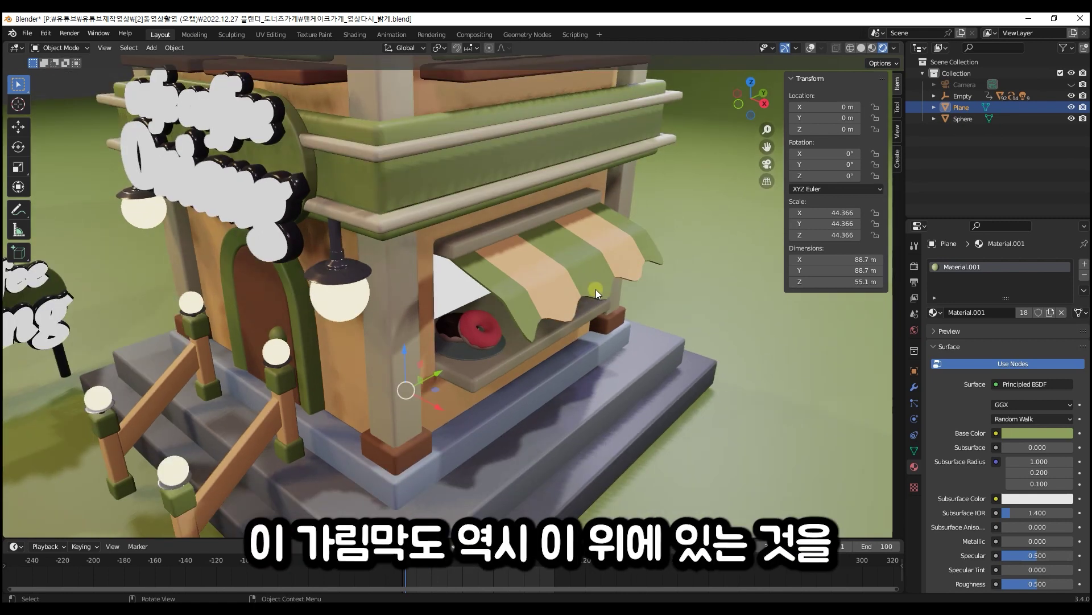
scroll(595, 287, "down", 1)
middle_click_drag(579, 272, 546, 305, "shift")
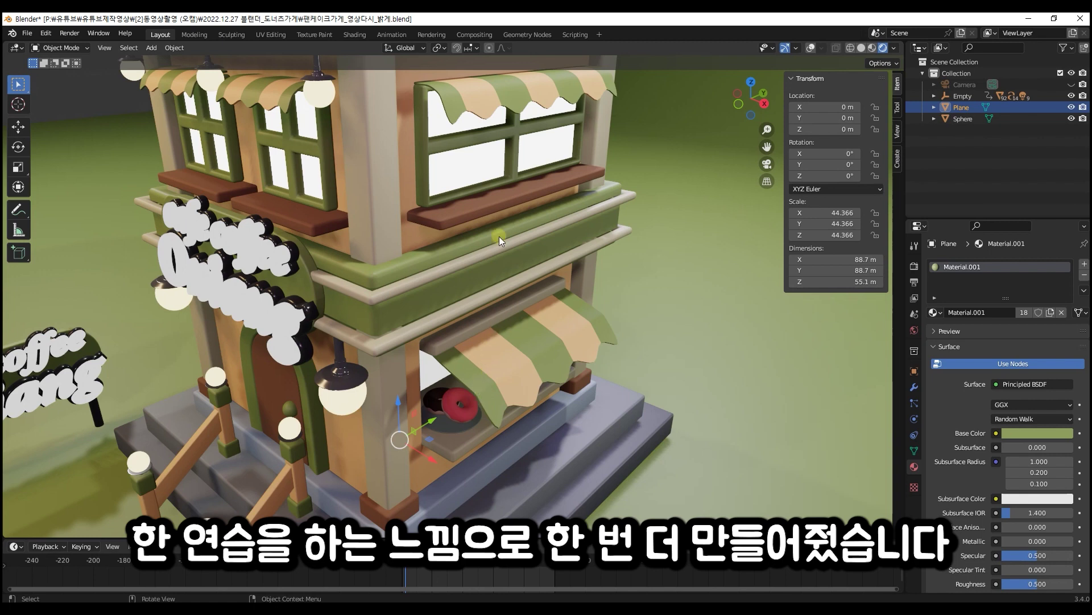
Examine the serving window's striped awning edge-on and head-on, along with its bright backing, donuts and counter.
scroll(521, 240, "up", 3)
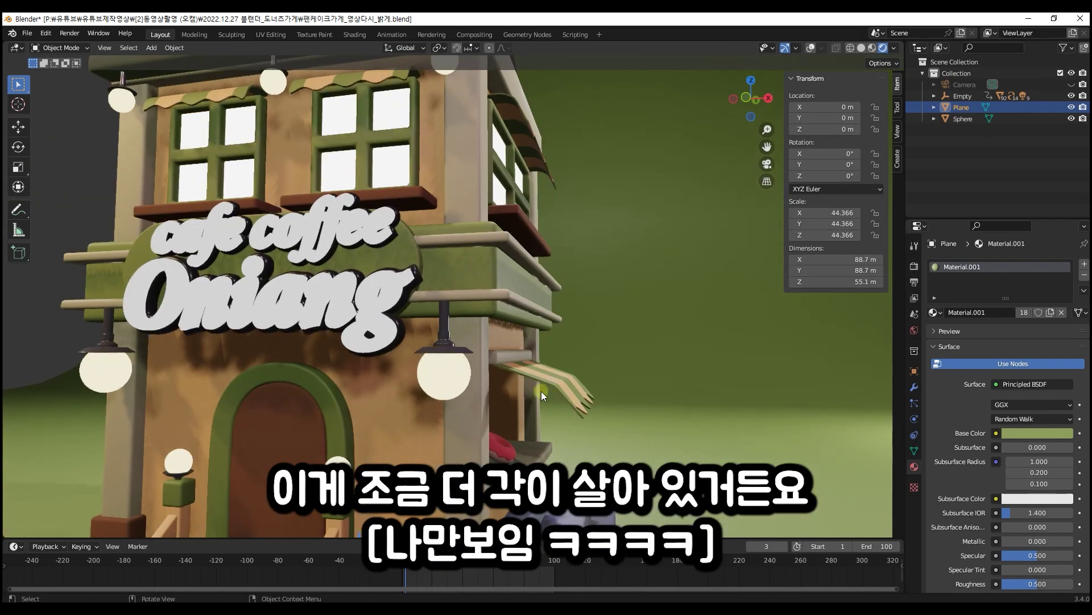
mouse_move(554, 394)
middle_mouse_down()
mouse_move(575, 383)
mouse_move(540, 396)
middle_mouse_up()
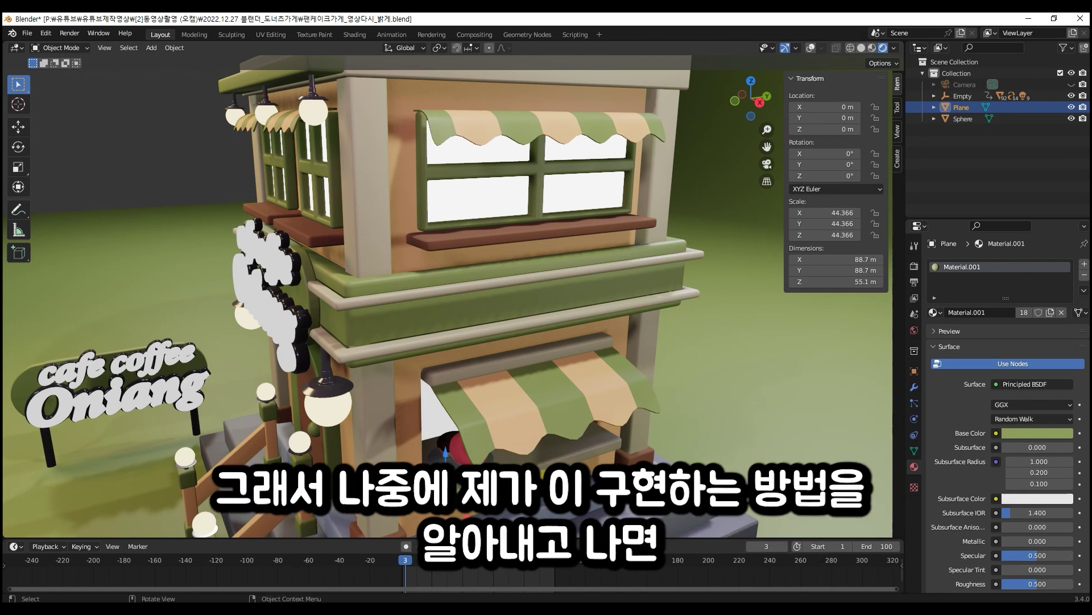
scroll(525, 333, "up", 5)
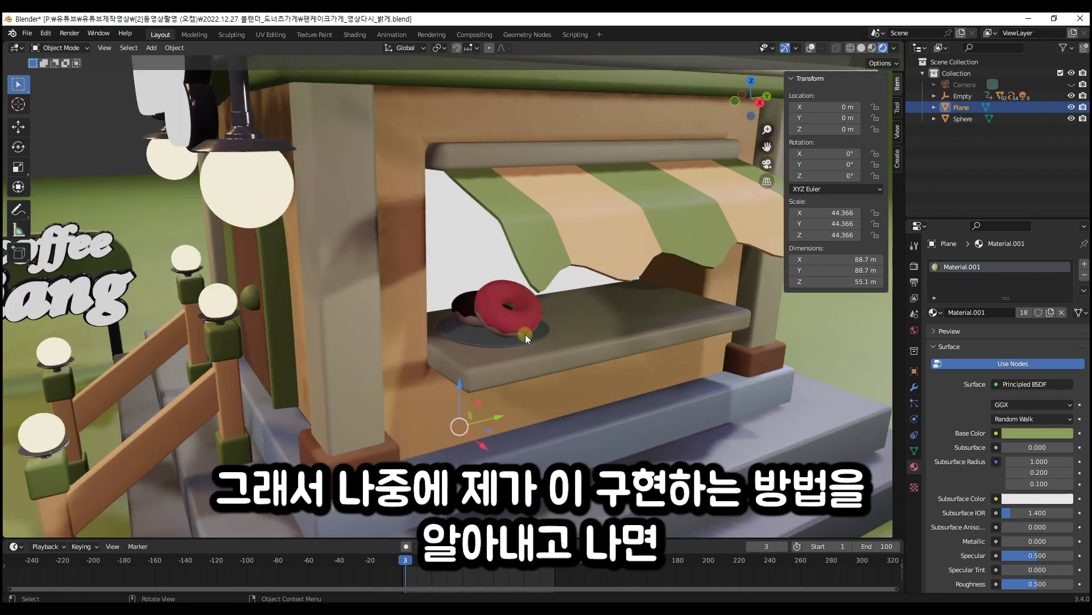
mouse_move(538, 336)
middle_mouse_down()
mouse_move(426, 353)
mouse_move(557, 340)
middle_mouse_up()
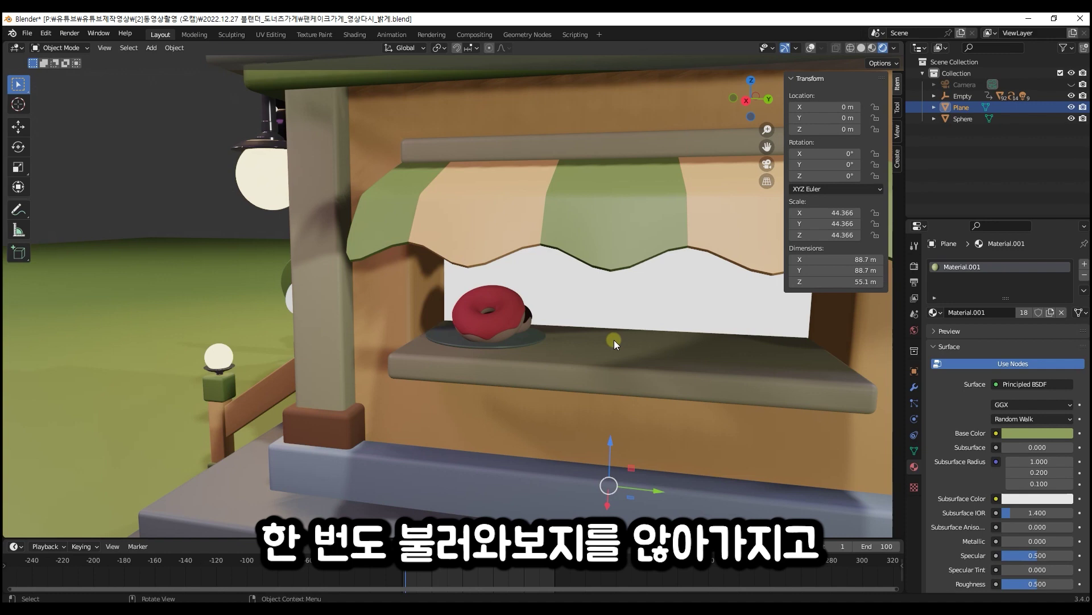
scroll(620, 307, "down", 5)
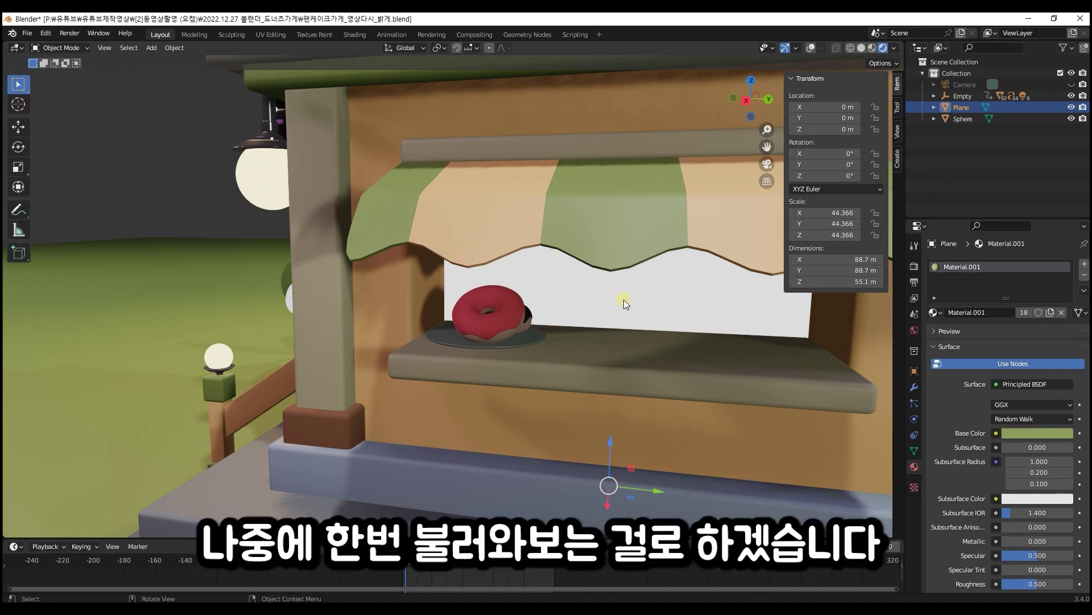
middle_click_drag(513, 327, 595, 348)
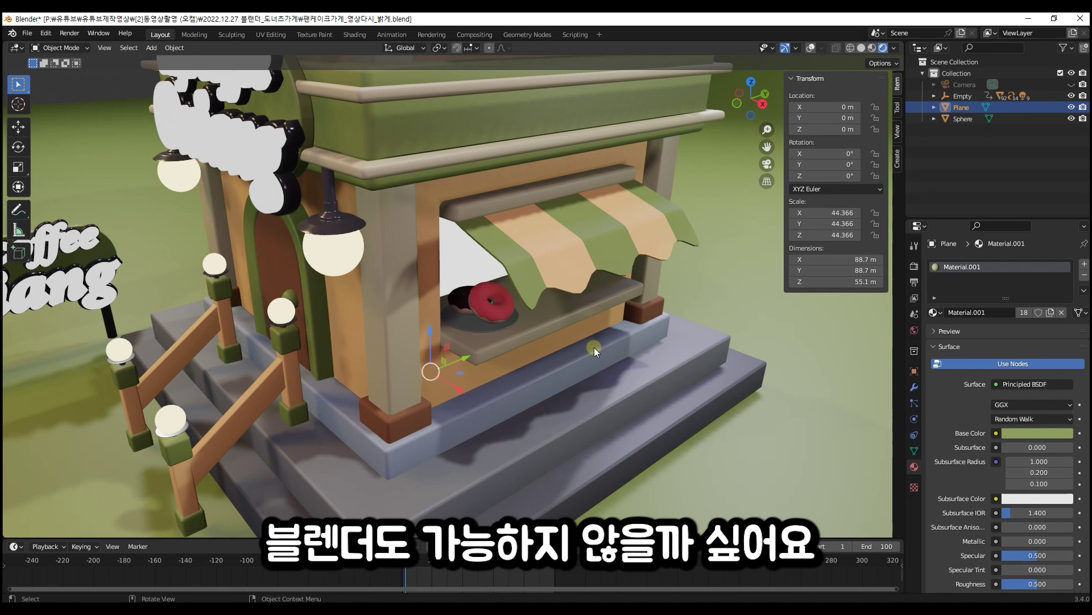
middle_click_drag(630, 336, 617, 392)
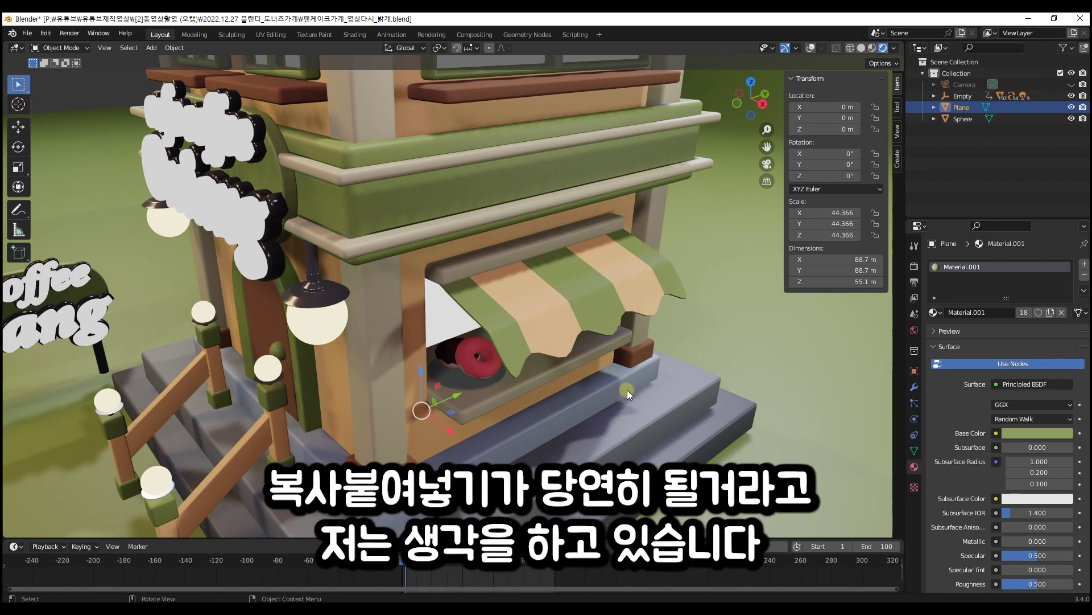
scroll(632, 386, "down", 3)
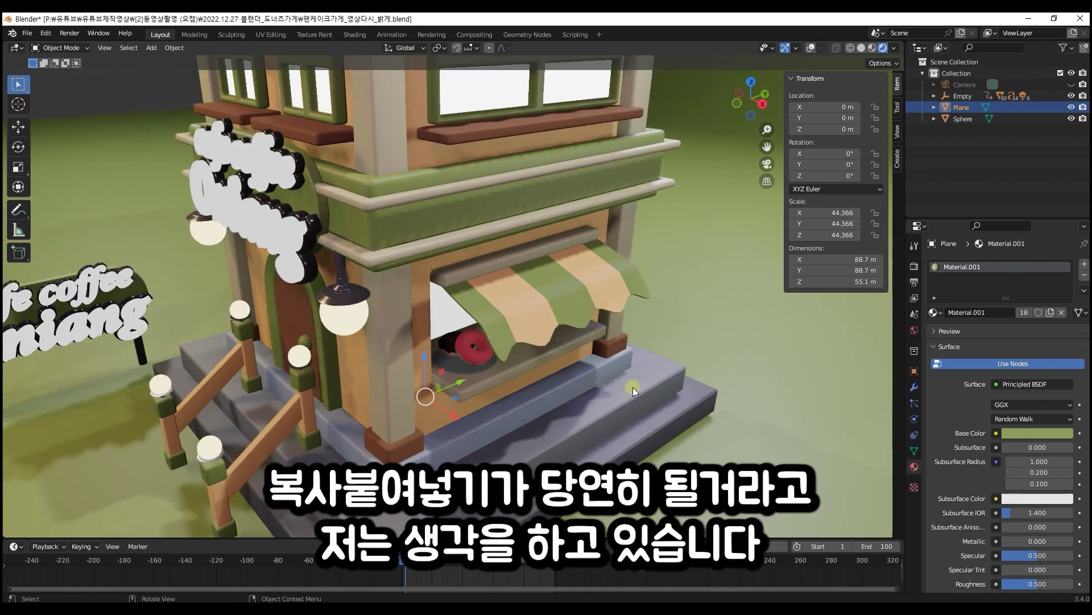
scroll(450, 270, "down", 5)
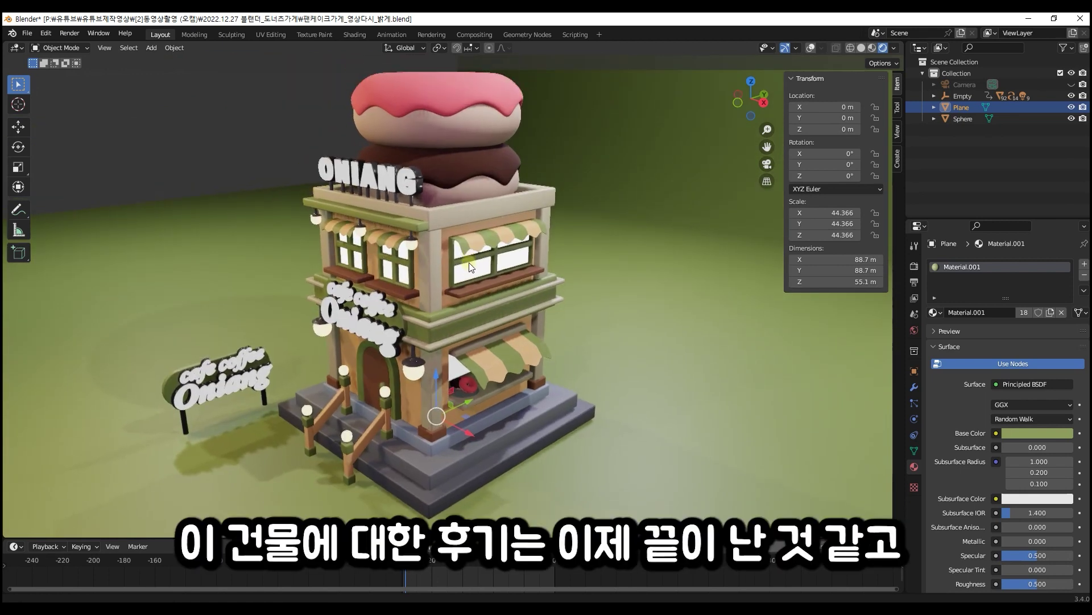
Inspect the stepped base, entrance railings and door area, and view the building's full height.
scroll(469, 263, "up", 1, "shift")
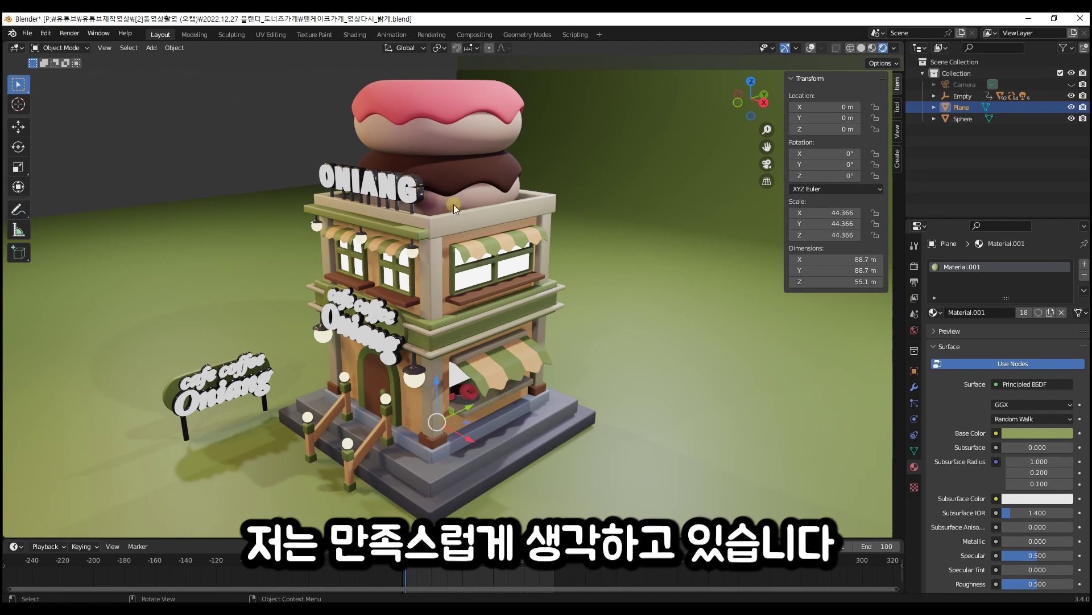
scroll(480, 463, "up", 3)
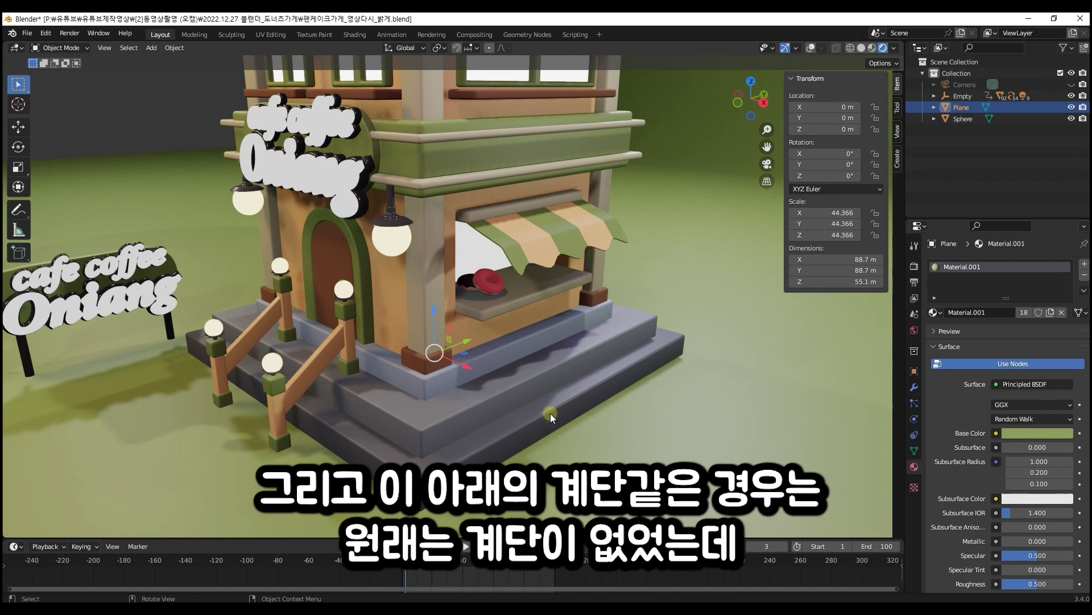
middle_click_drag(424, 385, 513, 389, "shift")
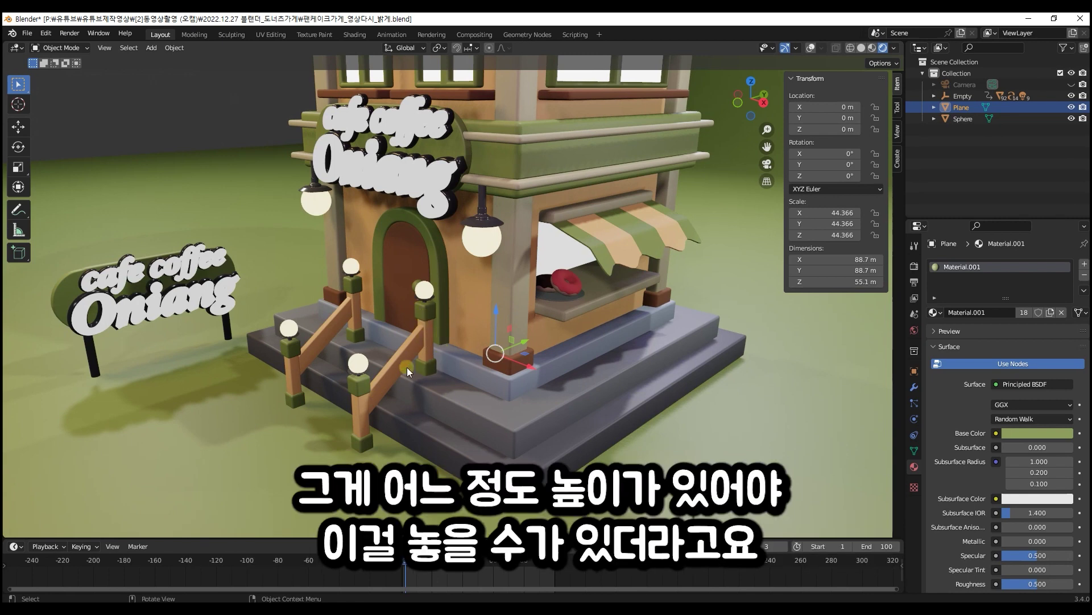
middle_click_drag(544, 420, 527, 402)
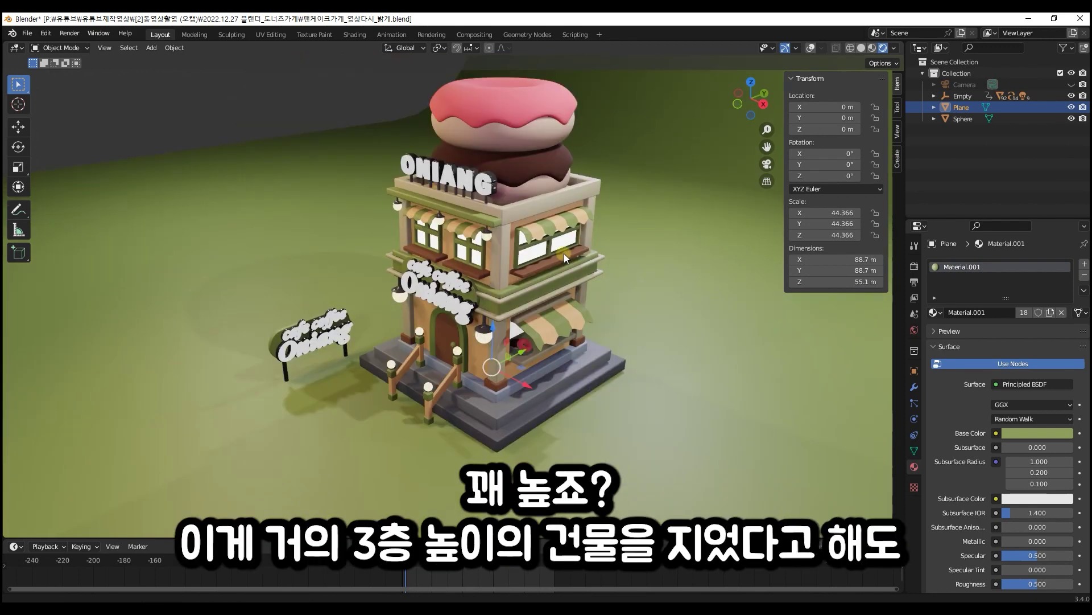
middle_click_drag(565, 253, 536, 272, "shift")
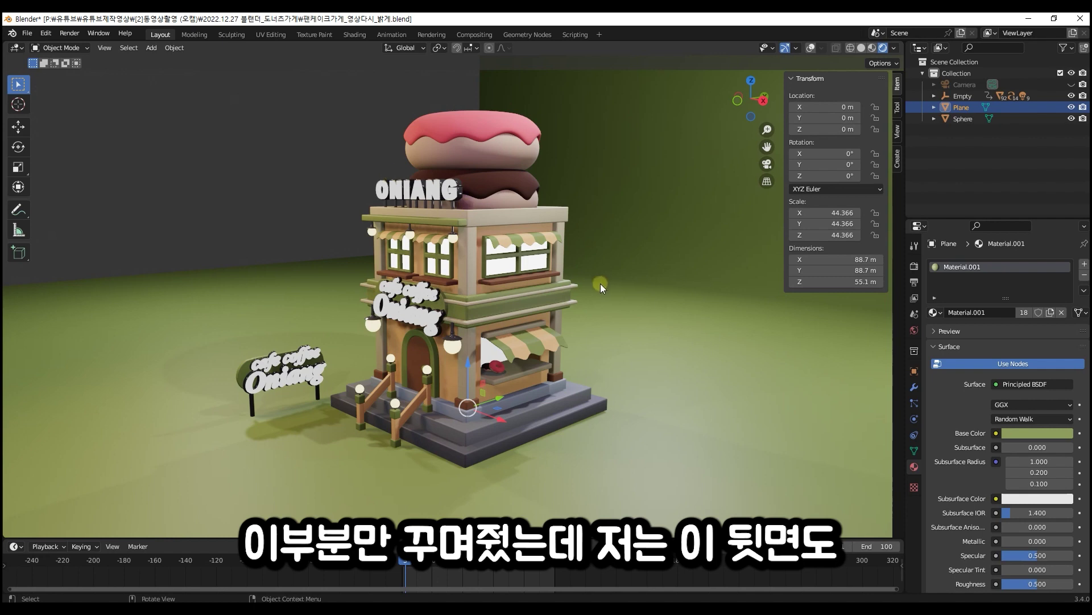
Inspect the plain back walls of the building and return to the front three-quarter view.
middle_click_drag(714, 293, 474, 293)
middle_click_drag(467, 290, 457, 292)
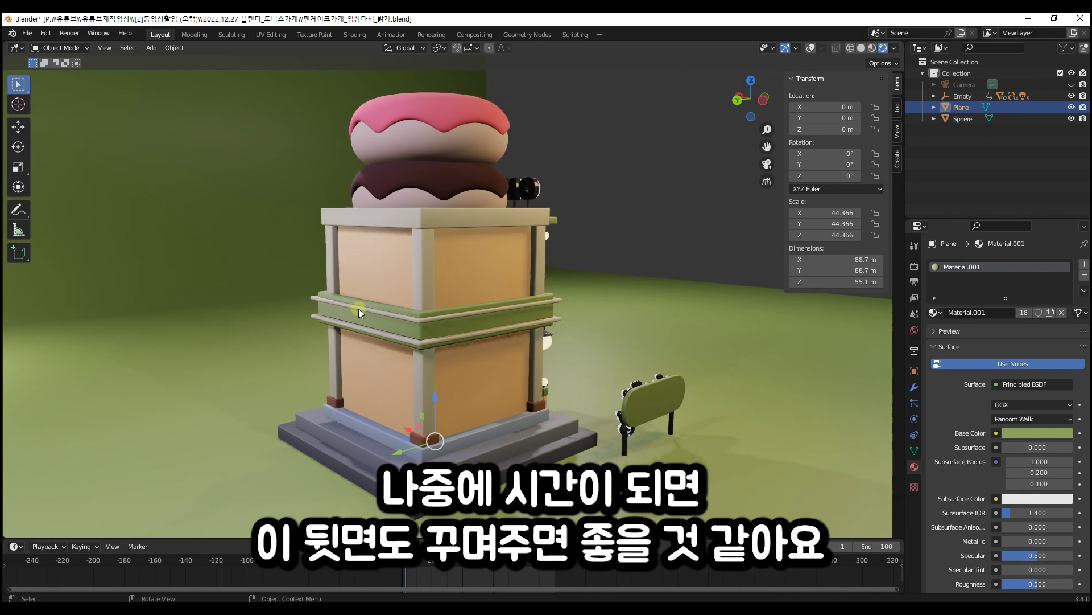
scroll(378, 269, "up", 4)
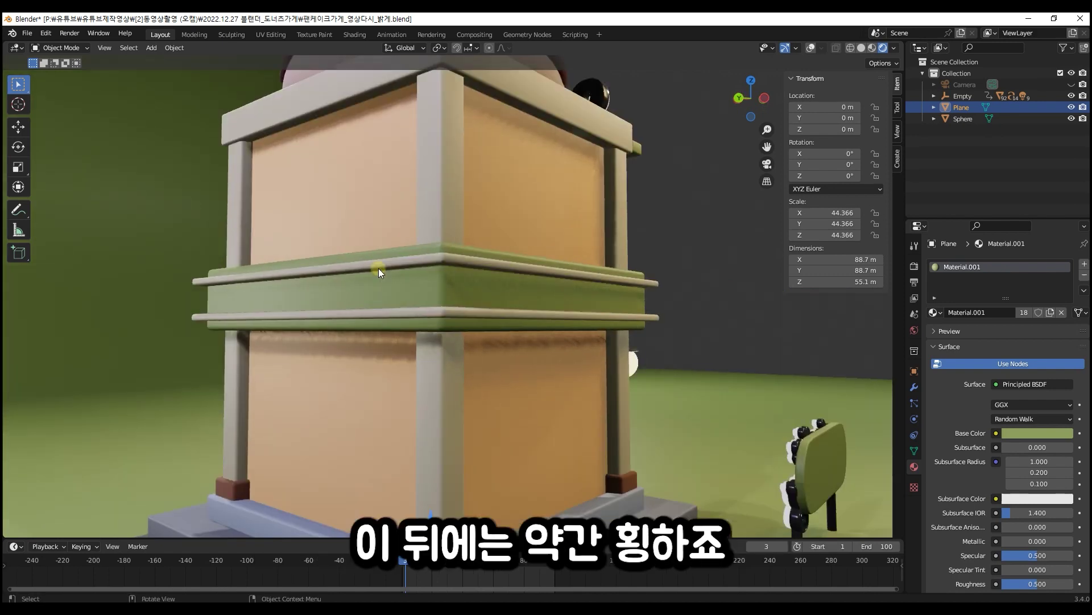
scroll(378, 268, "down", 3)
mouse_move(465, 317)
middle_mouse_down()
mouse_move(476, 294)
mouse_move(469, 326)
middle_mouse_up()
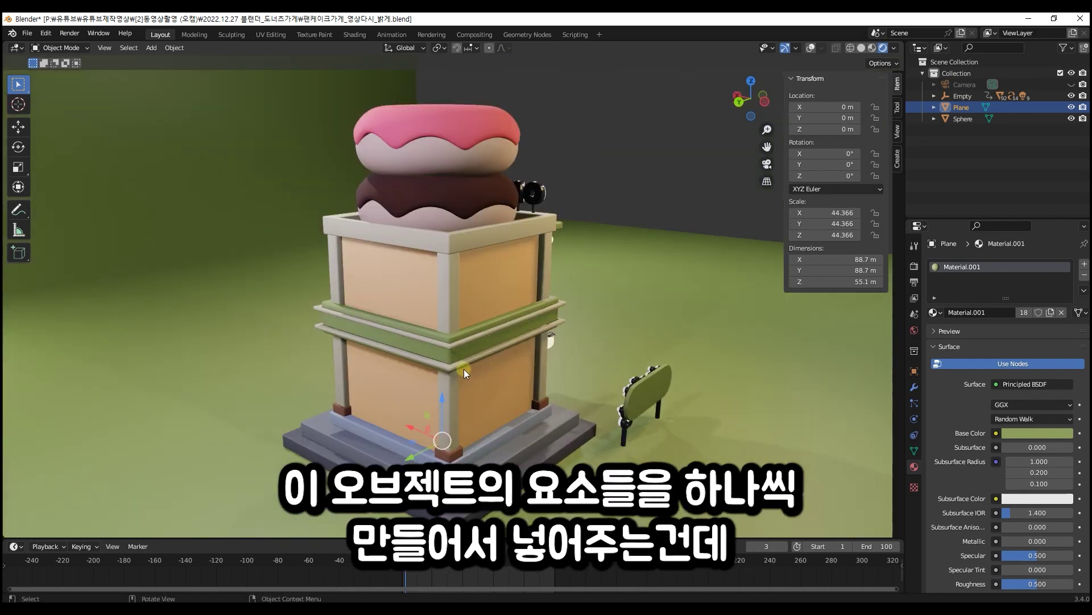
middle_click_drag(446, 317, 595, 378)
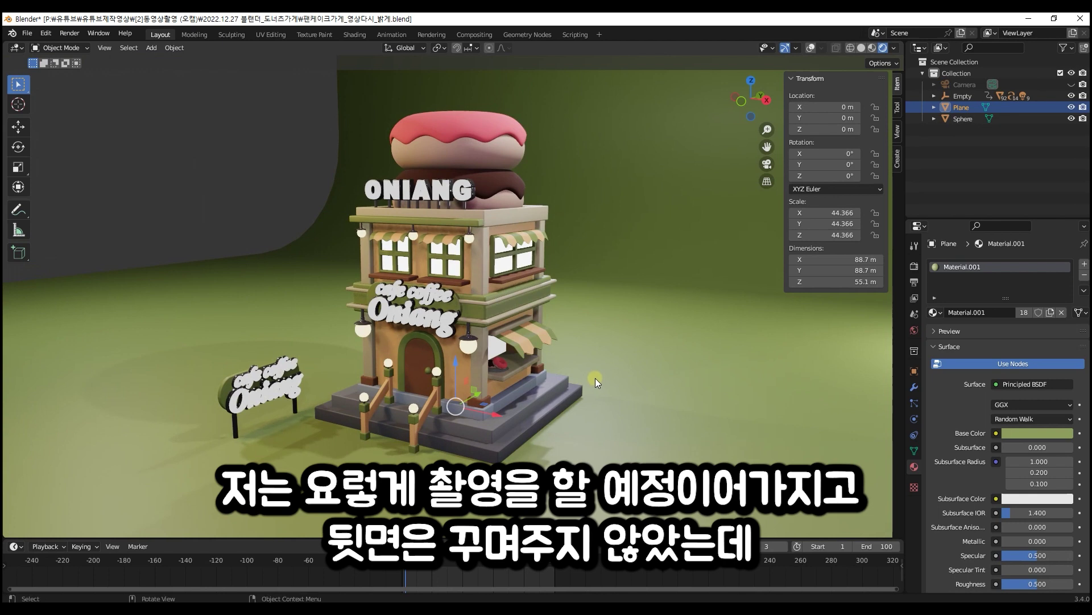
Play the building's rotation animation, stop it, and save the file.
key("space")
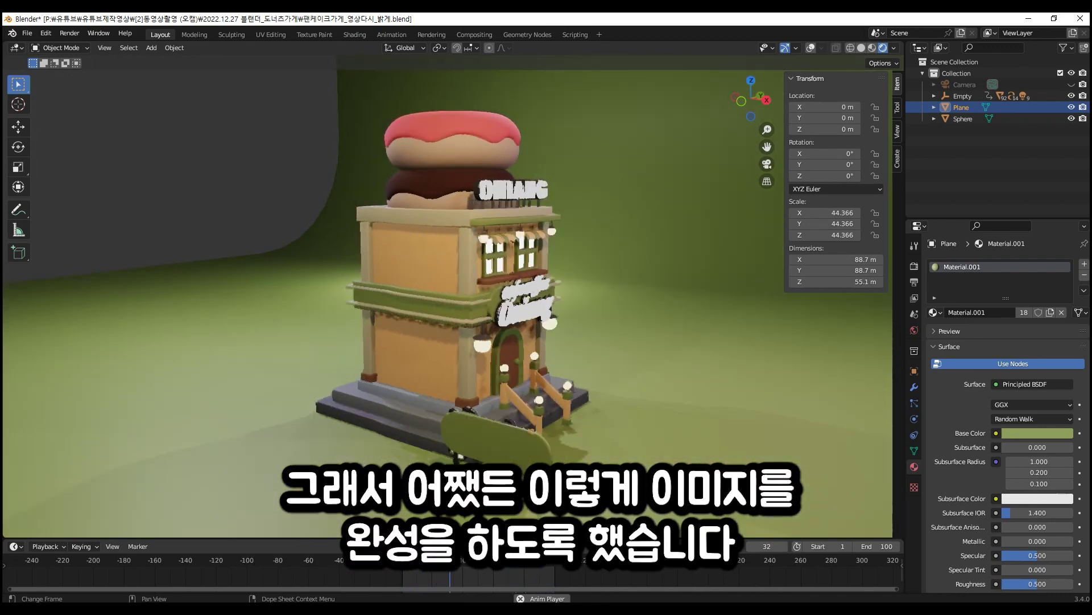
key("space")
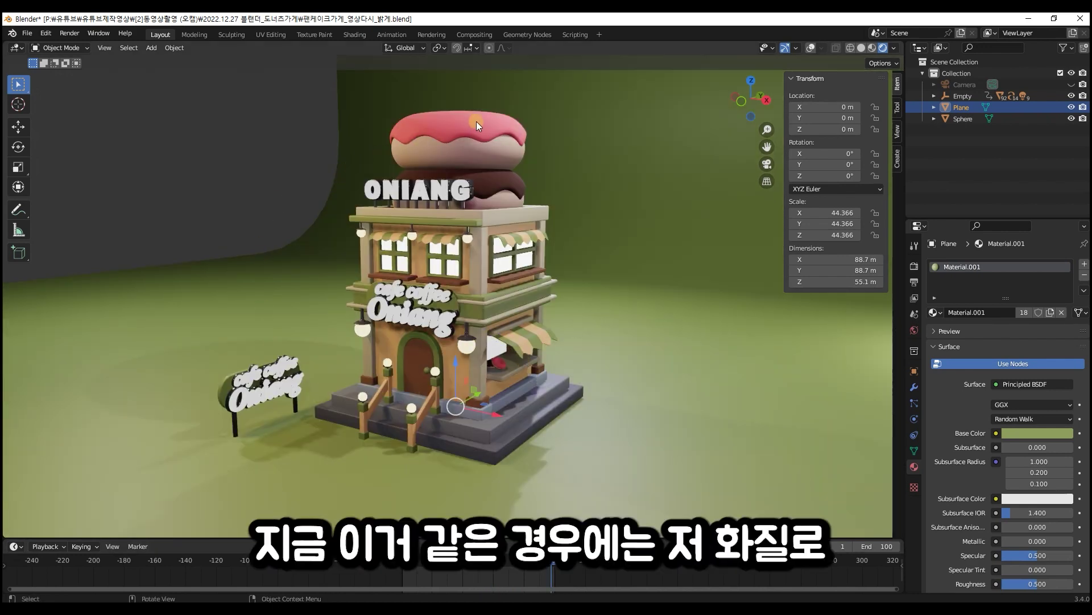
key("ctrl+s")
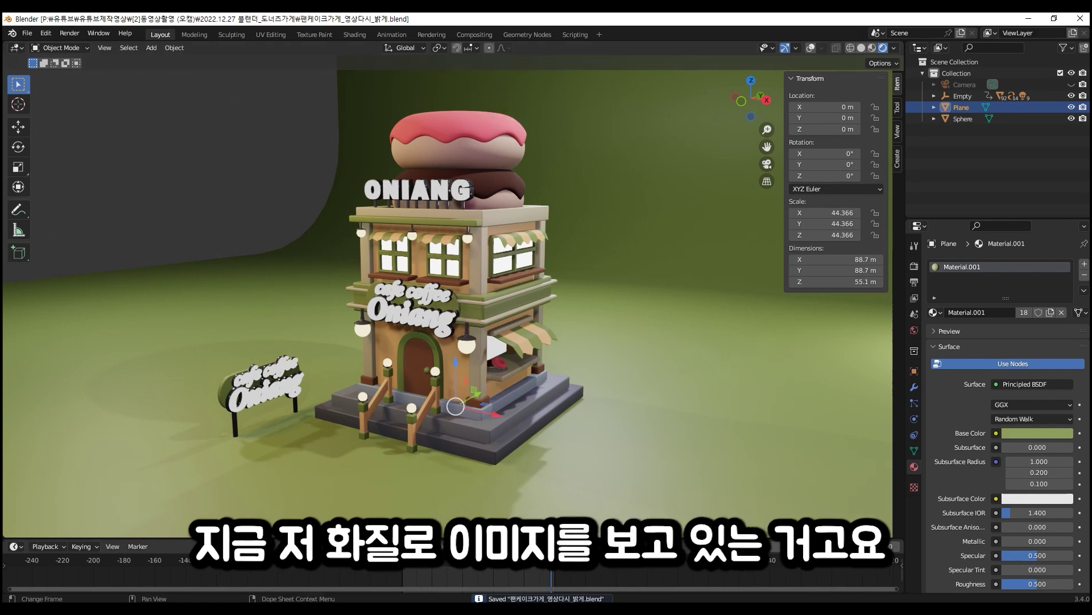
Set the viewport shading to Material Preview and inspect the whole building up close and from a distance.
left_click(872, 49)
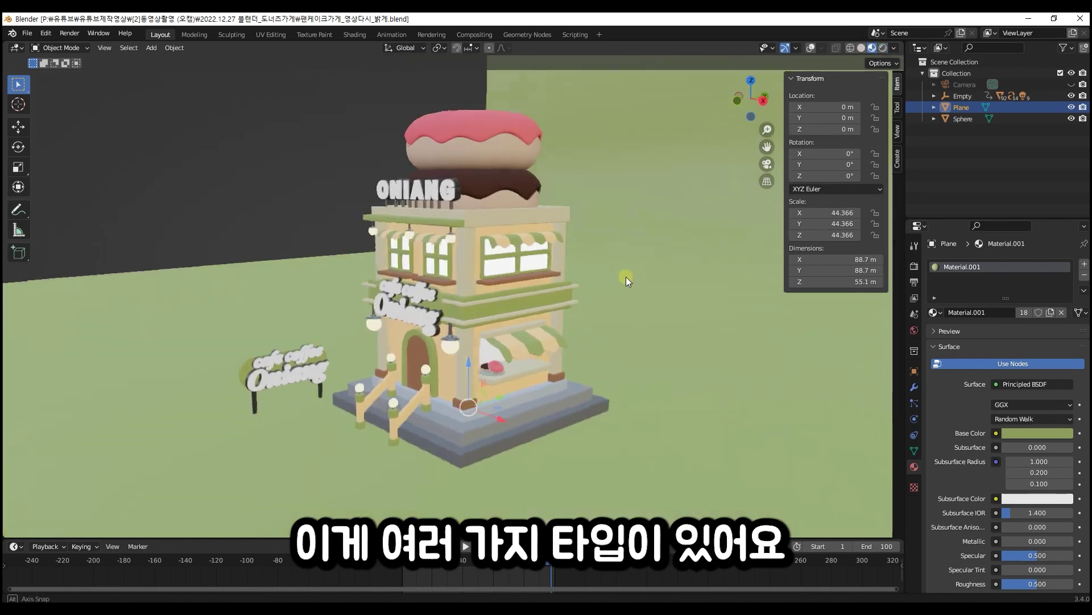
middle_click_drag(626, 277, 621, 293)
scroll(569, 294, "up", 5)
scroll(523, 296, "up", 3)
middle_click_drag(354, 291, 380, 239)
scroll(390, 245, "down", 8)
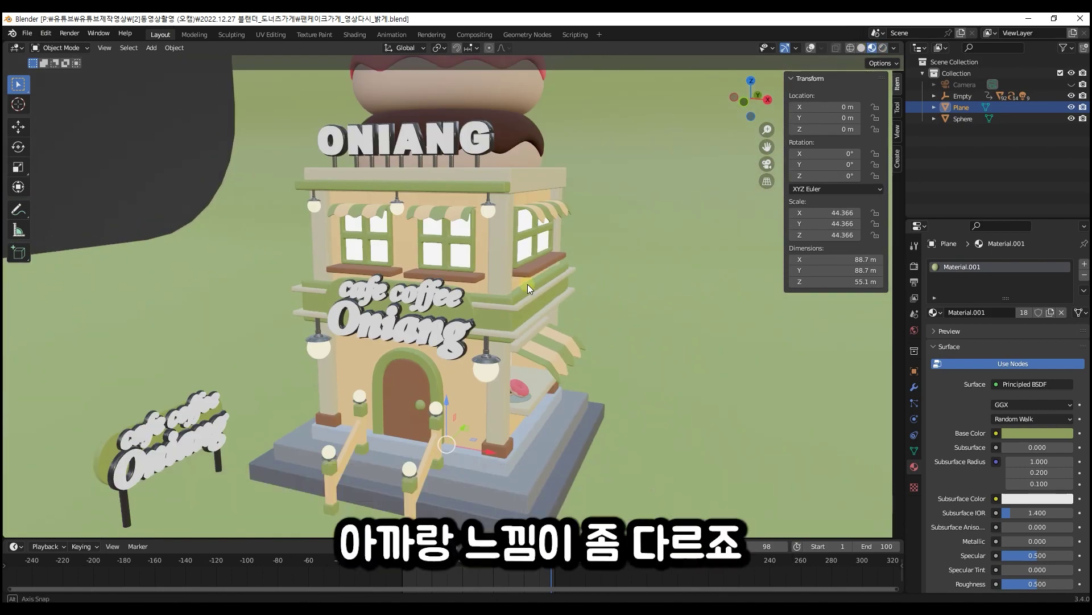
middle_click_drag(527, 284, 500, 290)
scroll(500, 289, "down", 5)
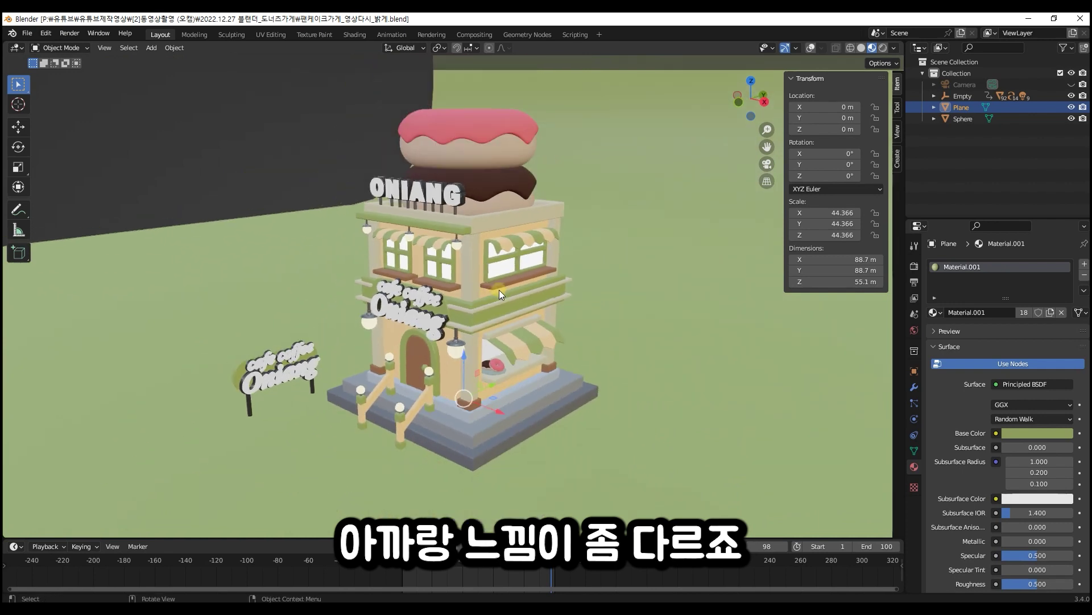
Examine the café's front and side walls, signs and awnings up close in Material Preview shading.
scroll(492, 287, "up", 2)
scroll(487, 287, "up", 7)
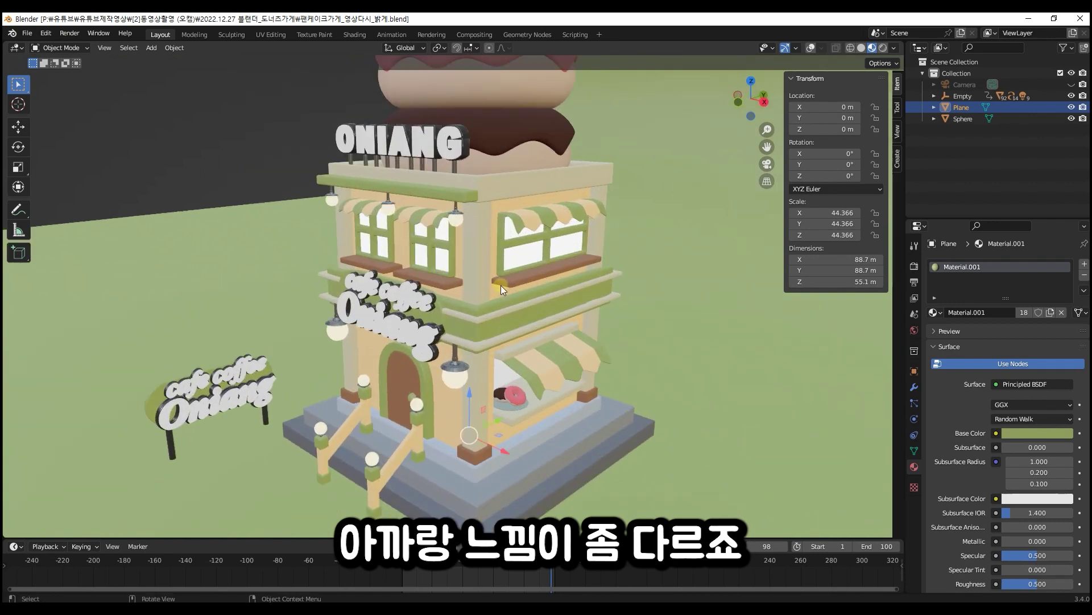
middle_click_drag(464, 292, 467, 332)
scroll(467, 332, "down", 6)
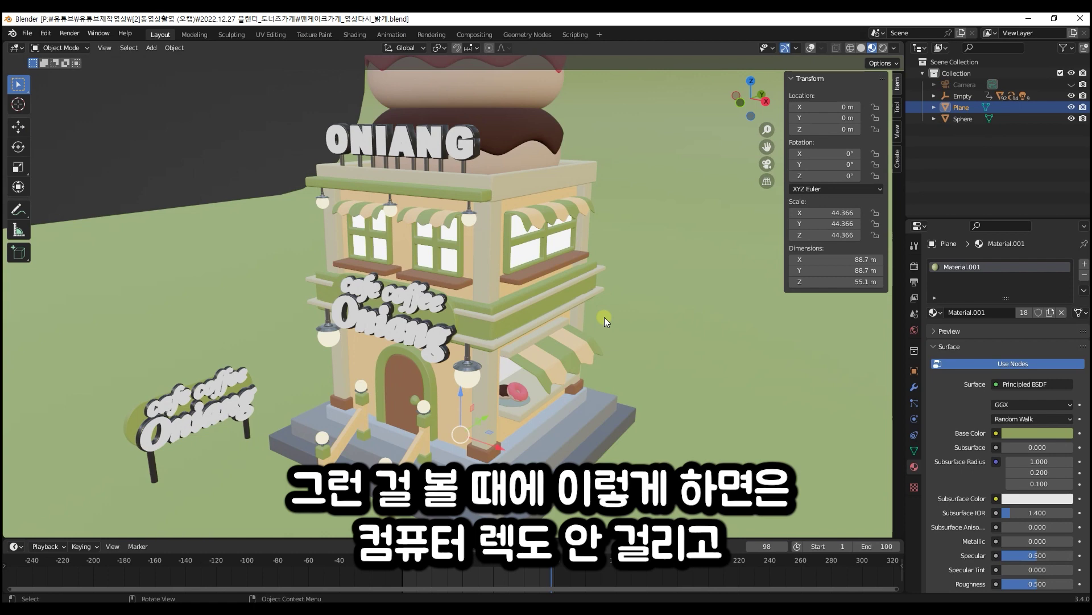
middle_click_drag(422, 366, 473, 369)
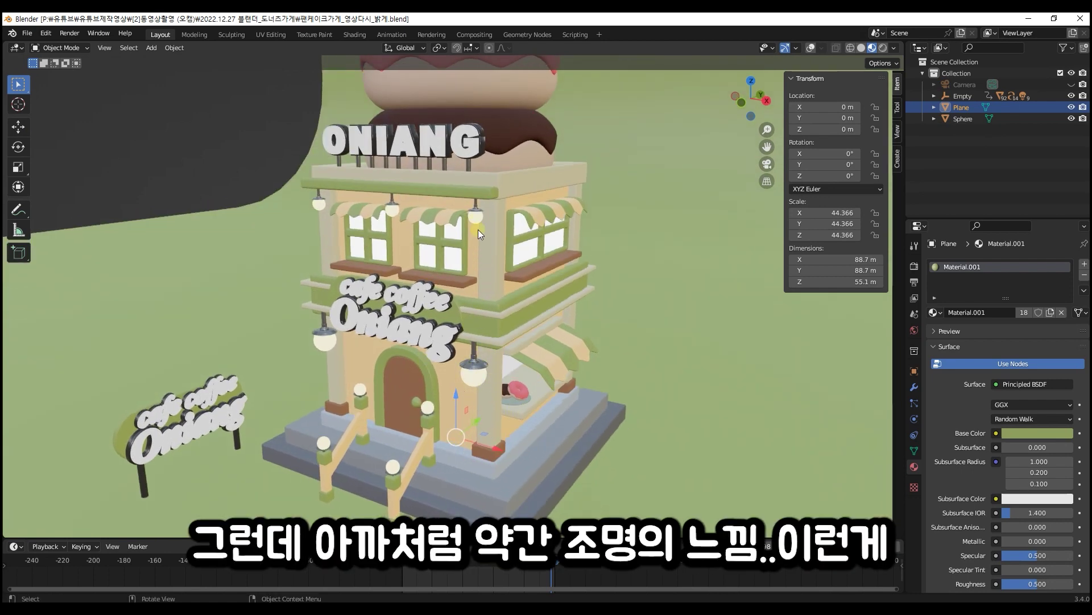
Switch the viewport shading to Solid and examine the uncoloured front sign, windows and side awnings.
scroll(590, 298, "down", 2)
middle_click_drag(589, 298, 527, 248)
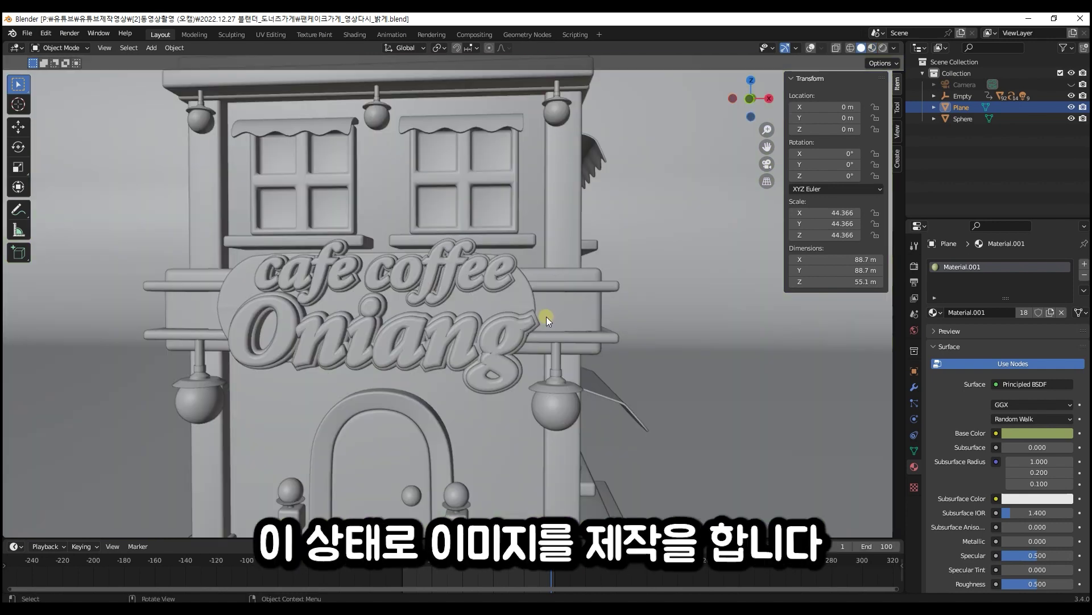
middle_click_drag(605, 285, 534, 298)
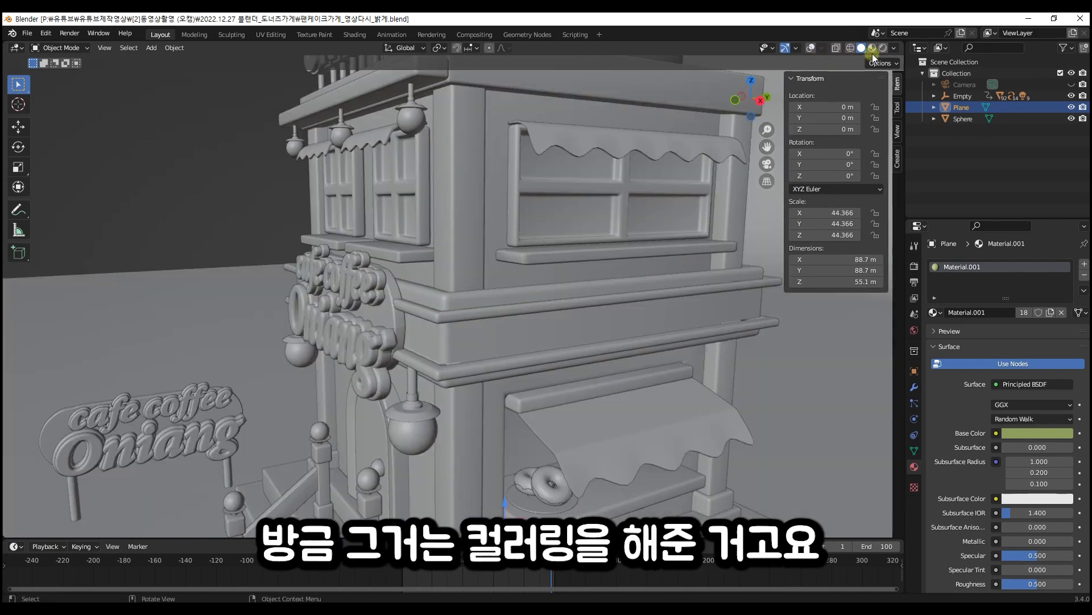
Set the viewport shading to Rendered and inspect the lighting and shadows around the front windows, lamps and sign.
scroll(473, 240, "down", 8)
mouse_move(451, 257)
middle_mouse_down()
mouse_move(395, 236)
mouse_move(503, 257)
mouse_move(346, 261)
mouse_move(343, 237)
middle_mouse_up()
middle_click_drag(494, 298, 425, 301)
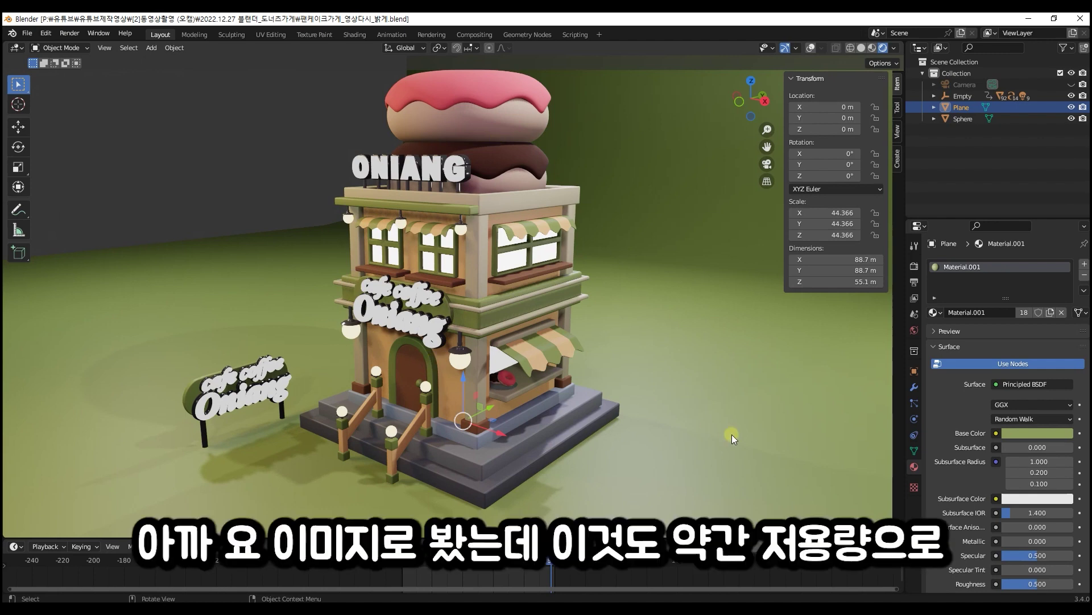
middle_click_drag(391, 349, 416, 351)
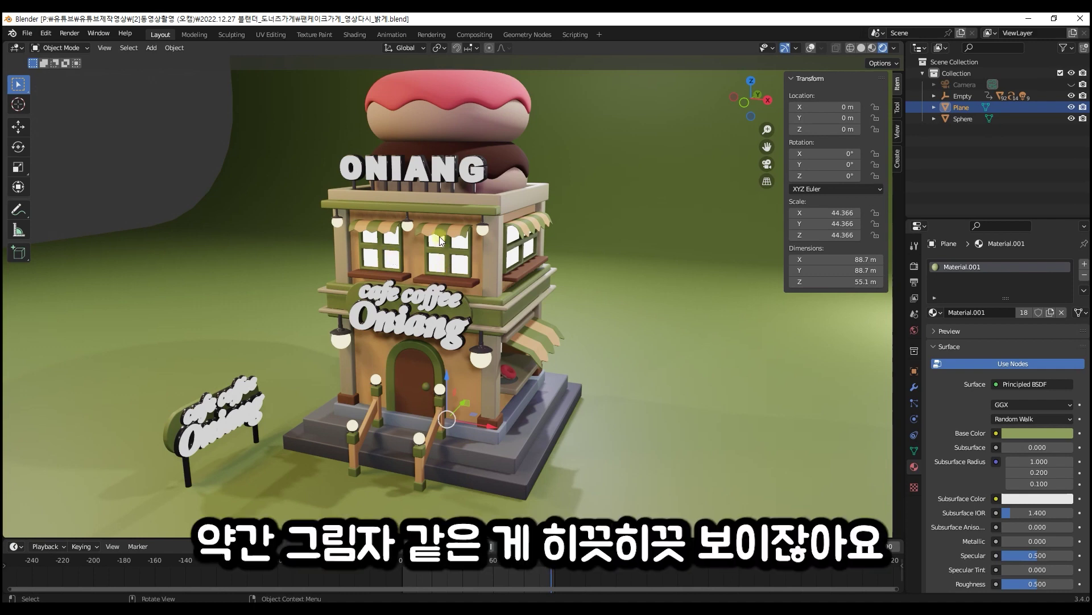
scroll(438, 233, "up", 5)
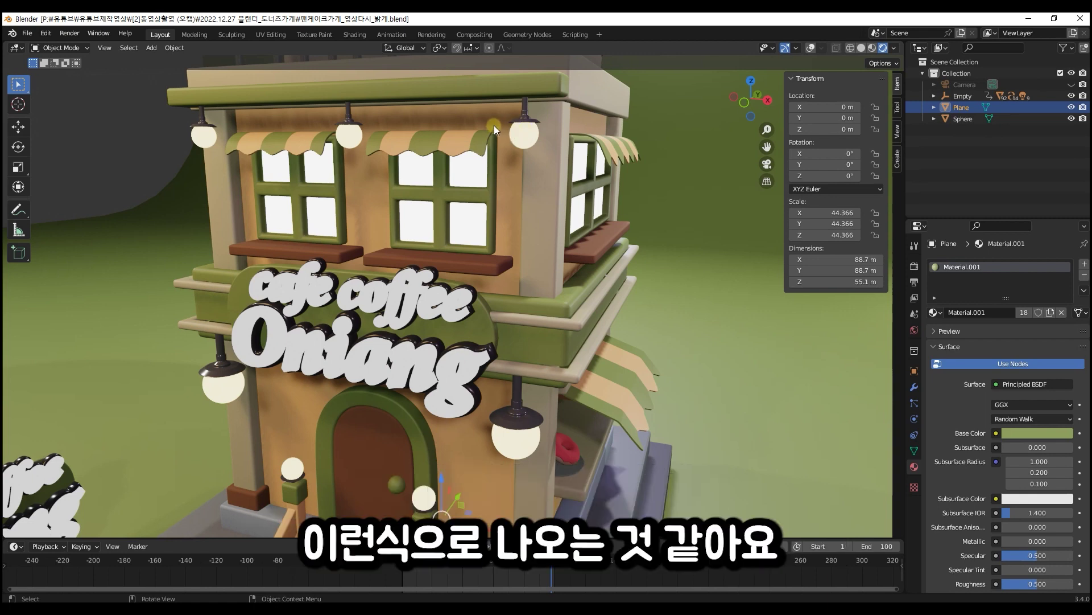
Examine the rendered building's lighting from the side corner, straight from the front and from the front three-quarter view.
scroll(495, 126, "down", 3)
middle_click_drag(495, 127, 505, 306)
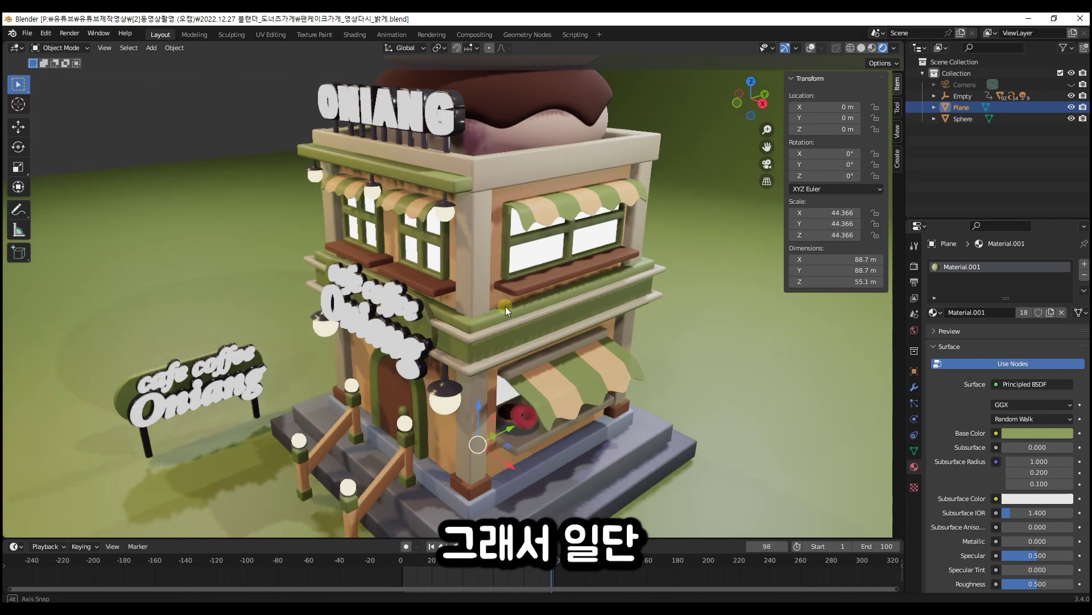
scroll(505, 307, "down", 2)
scroll(506, 306, "down", 2)
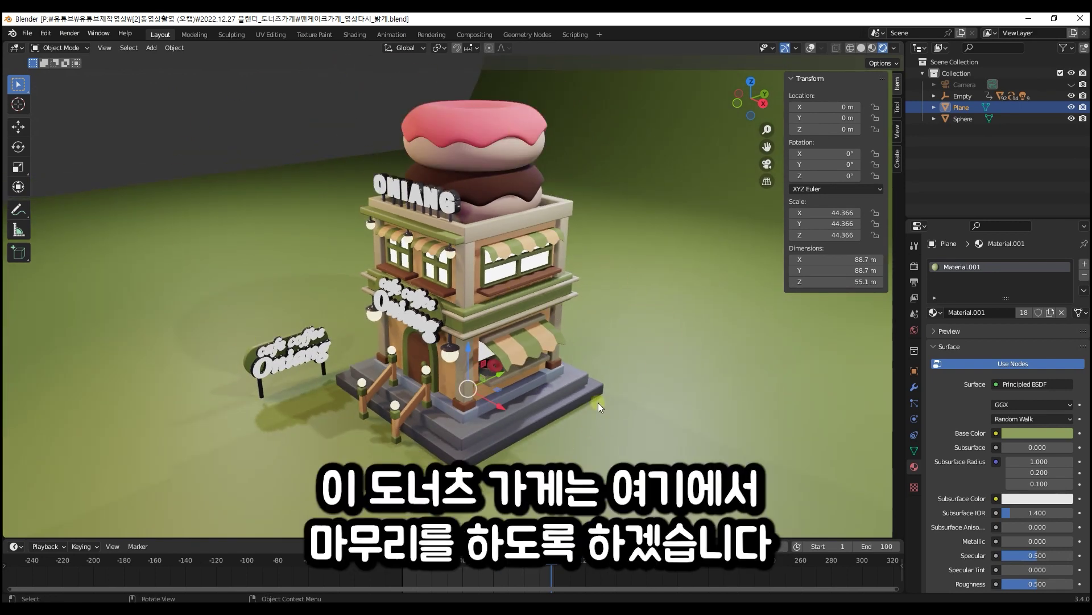
middle_click_drag(599, 398, 537, 366)
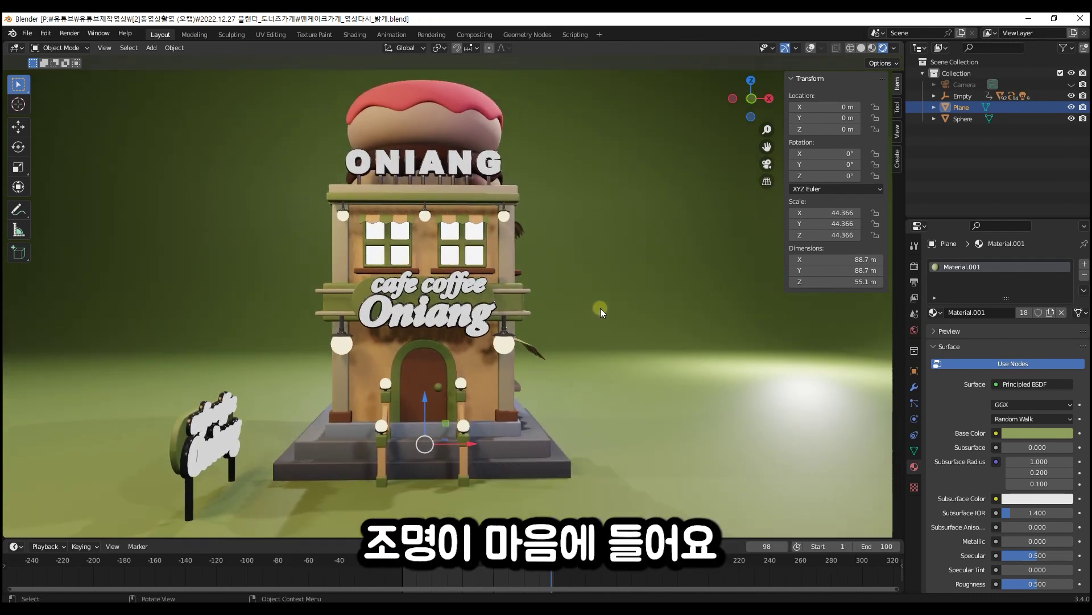
middle_click_drag(611, 314, 504, 322)
middle_click_drag(661, 308, 507, 307)
middle_click_drag(629, 313, 430, 307)
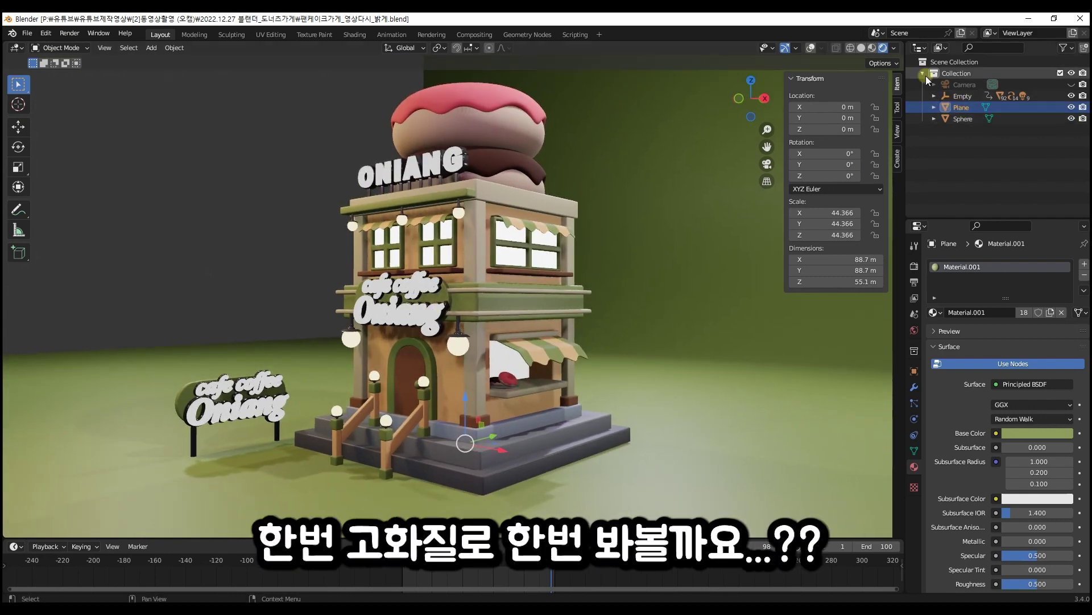
Change the scene's render engine to Cycles for a higher-quality rendered view of the café.
left_click(913, 268)
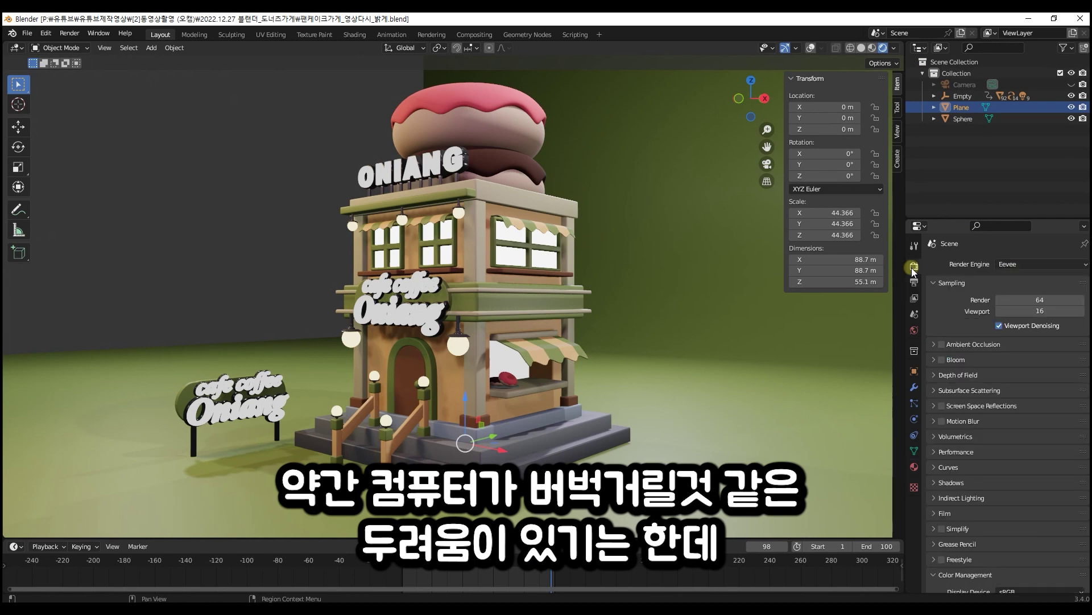
left_click(1016, 264)
left_click(1012, 300)
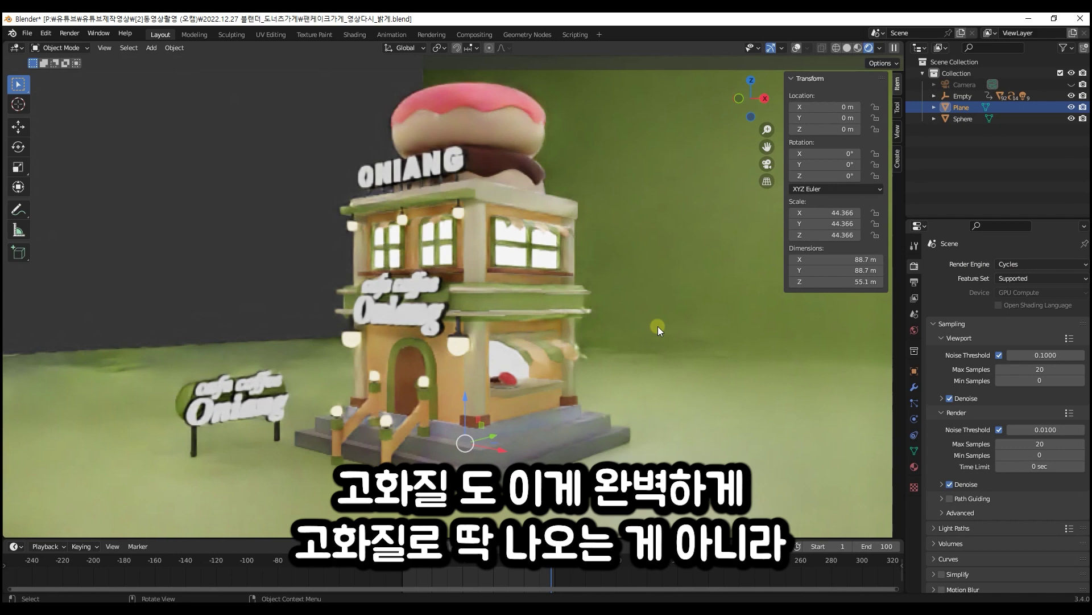